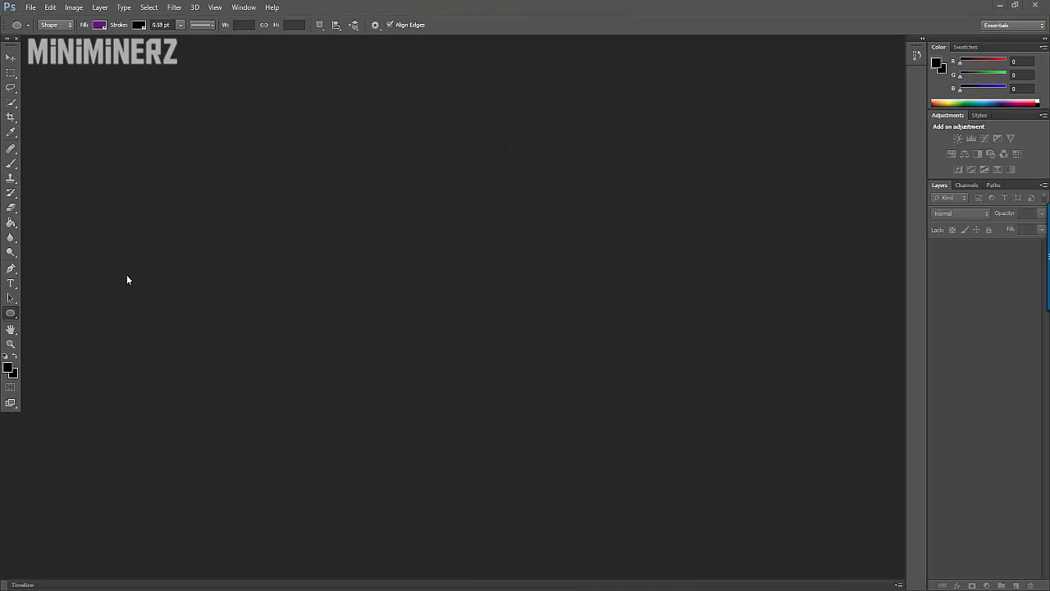
# Step: Create a new document 500 pixels wide and 500 pixels high with transparent background contents
pyautogui.click(30, 9)
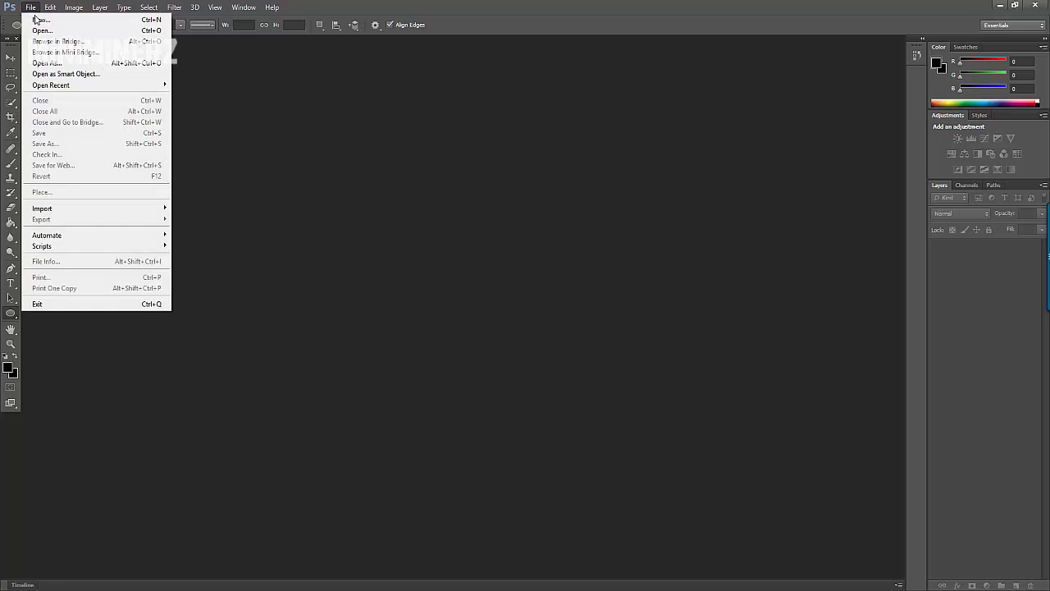
pyautogui.click(36, 19)
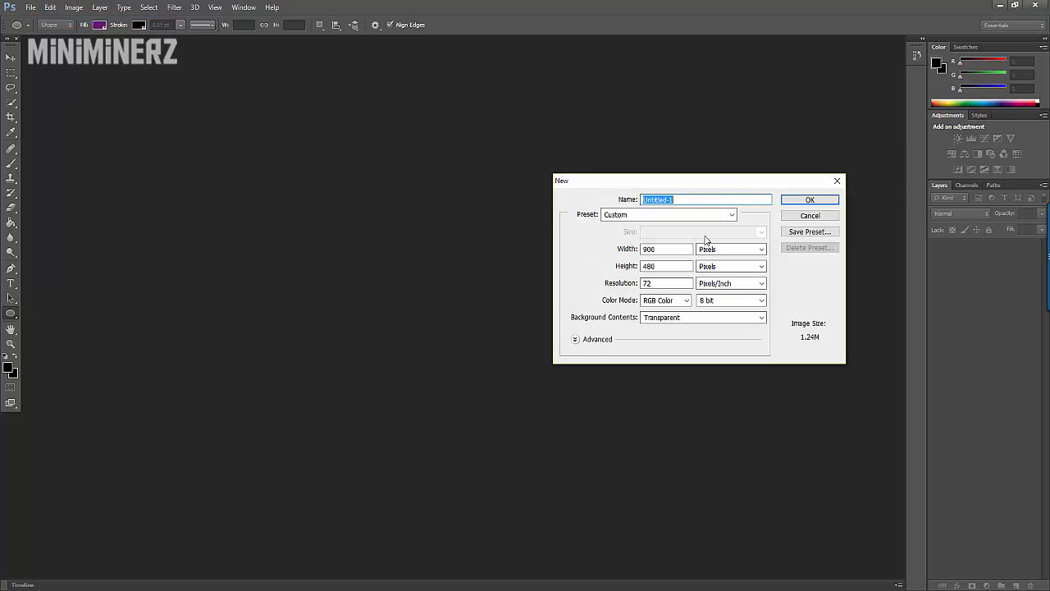
pyautogui.press('Tab')
pyautogui.press('Tab')
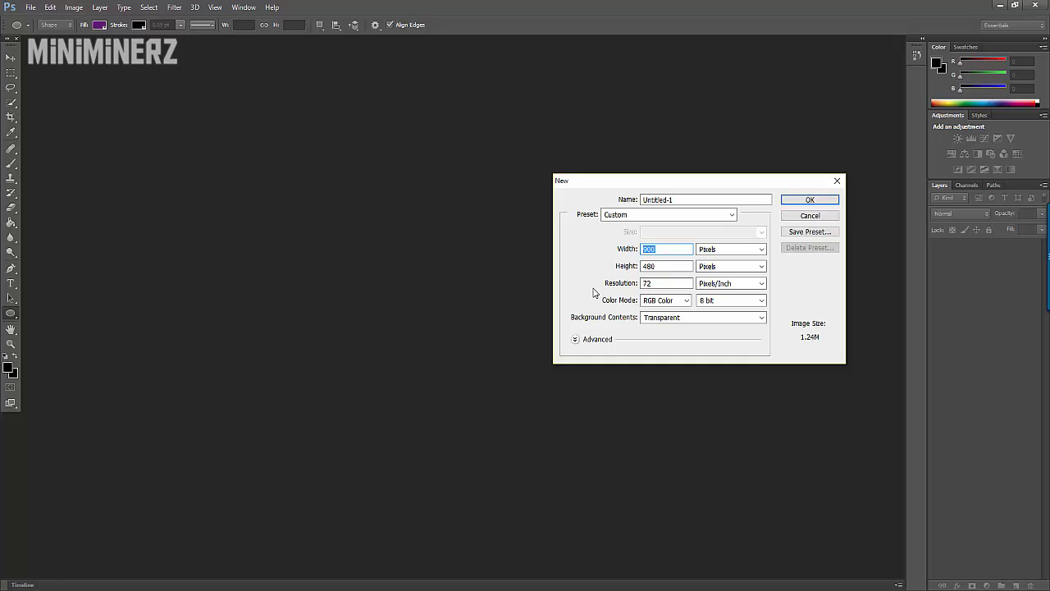
pyautogui.write('500')
pyautogui.press('Tab')
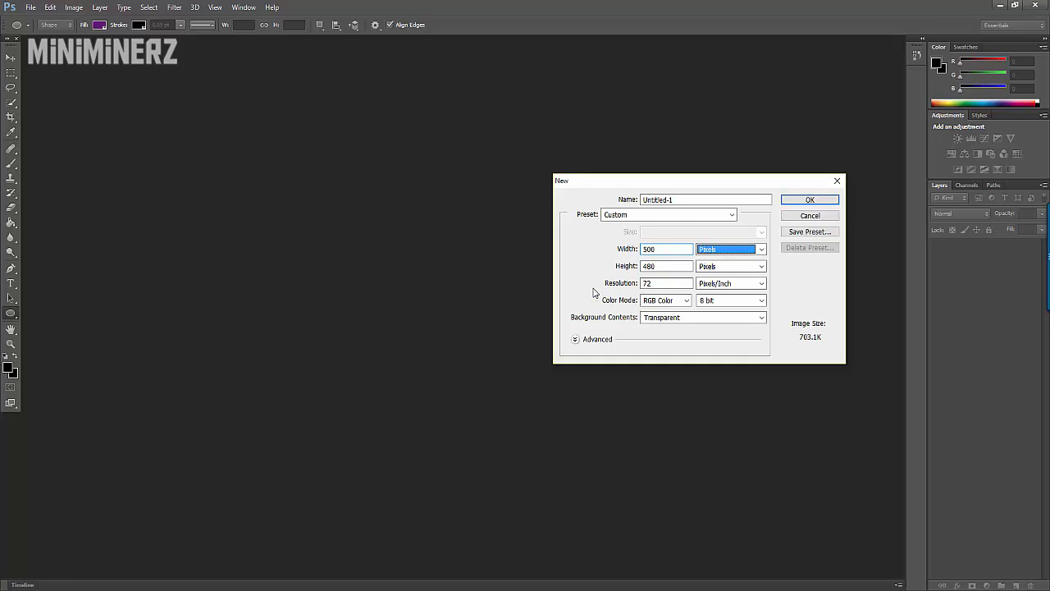
pyautogui.press('Tab')
pyautogui.write('0')
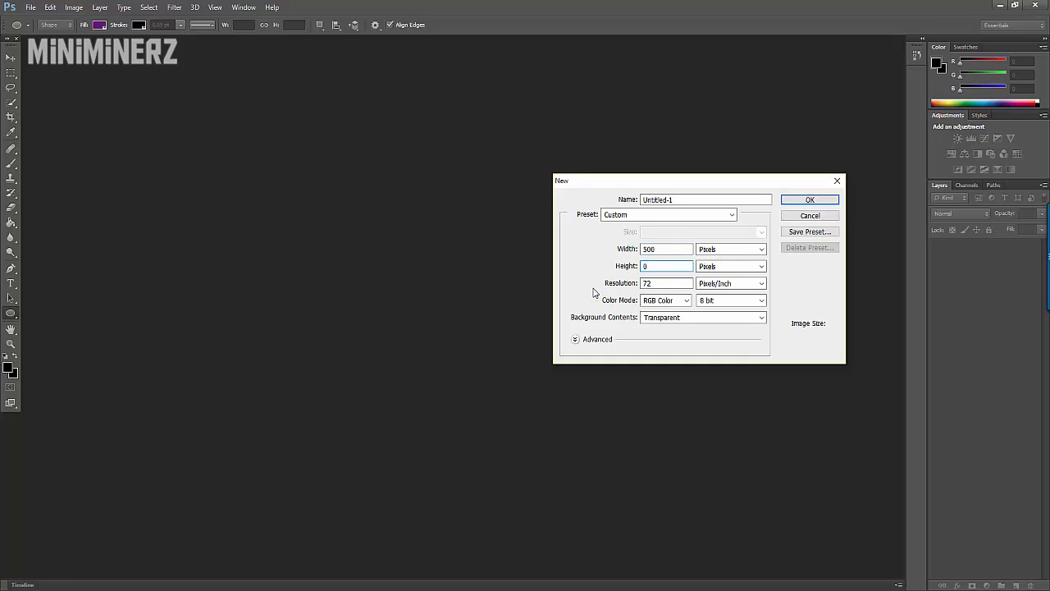
pyautogui.press('BackSpace')
pyautogui.write('500')
pyautogui.click(657, 319)
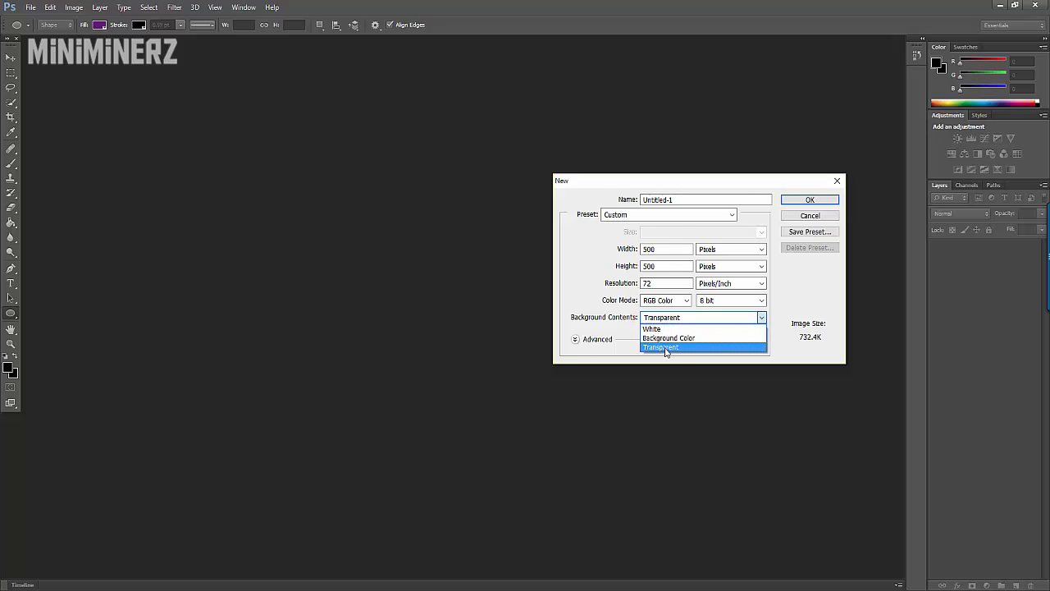
pyautogui.click(665, 348)
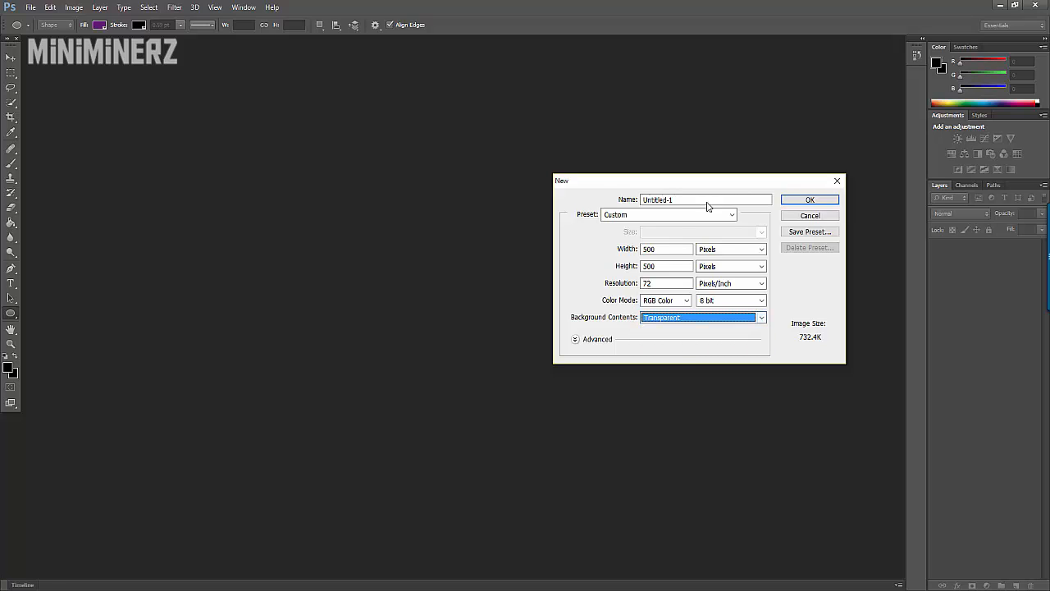
pyautogui.click(800, 202)
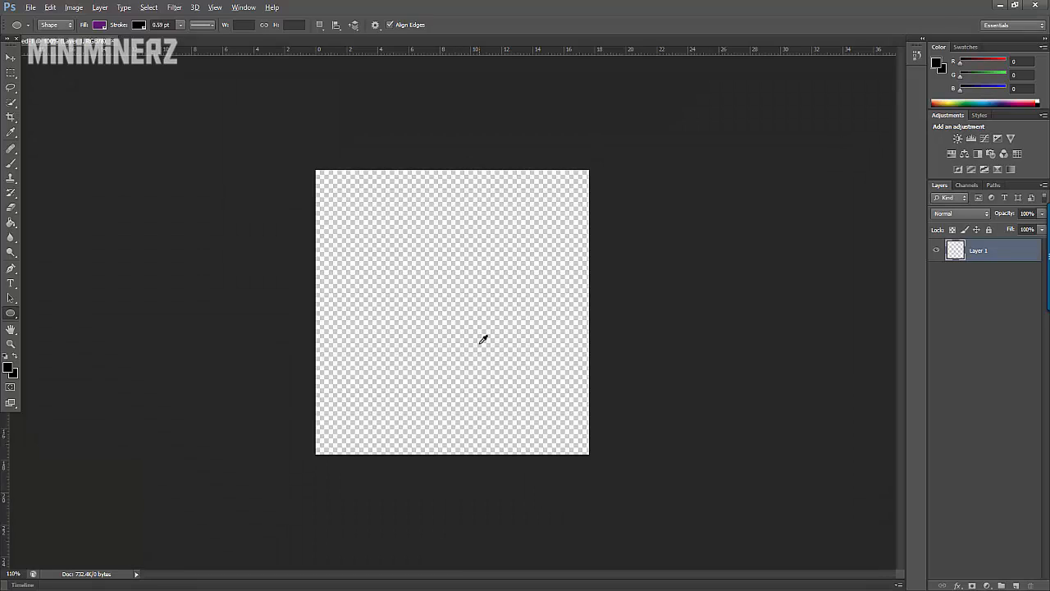
pyautogui.scroll(3, 482, 340)
pyautogui.scroll(-8, 255, 265)
pyautogui.scroll(12, 271, 257)
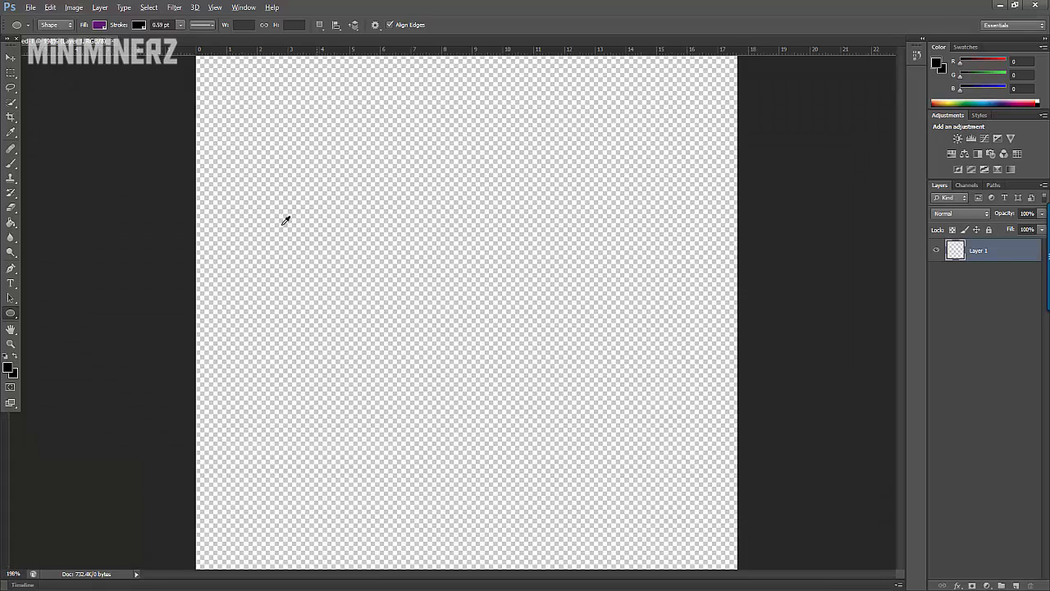
pyautogui.scroll(-3, 286, 220)
pyautogui.scroll(-4, 303, 152)
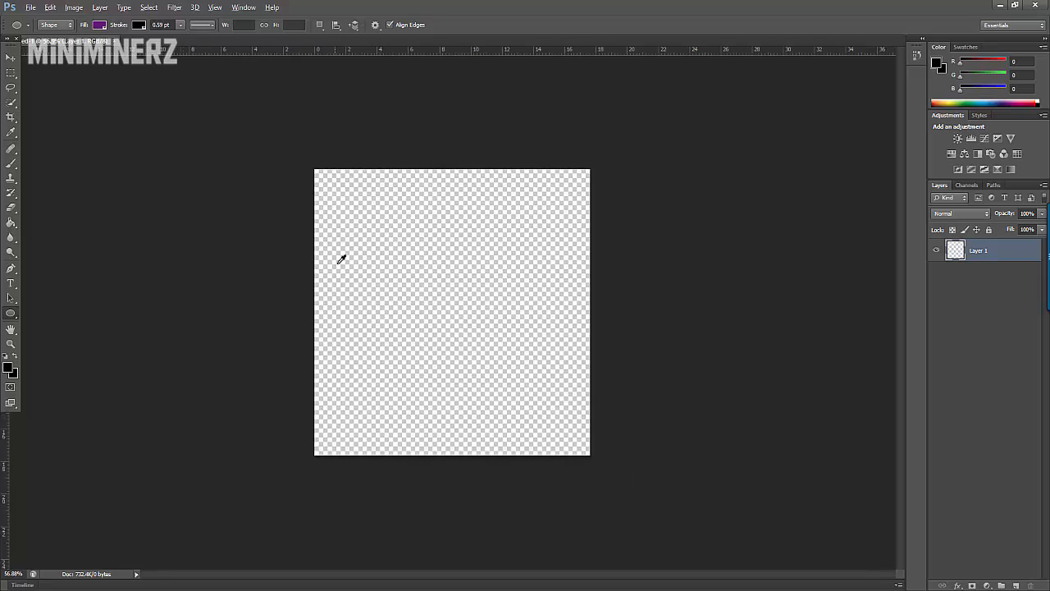
pyautogui.scroll(6, 312, 206)
pyautogui.scroll(3, 431, 118)
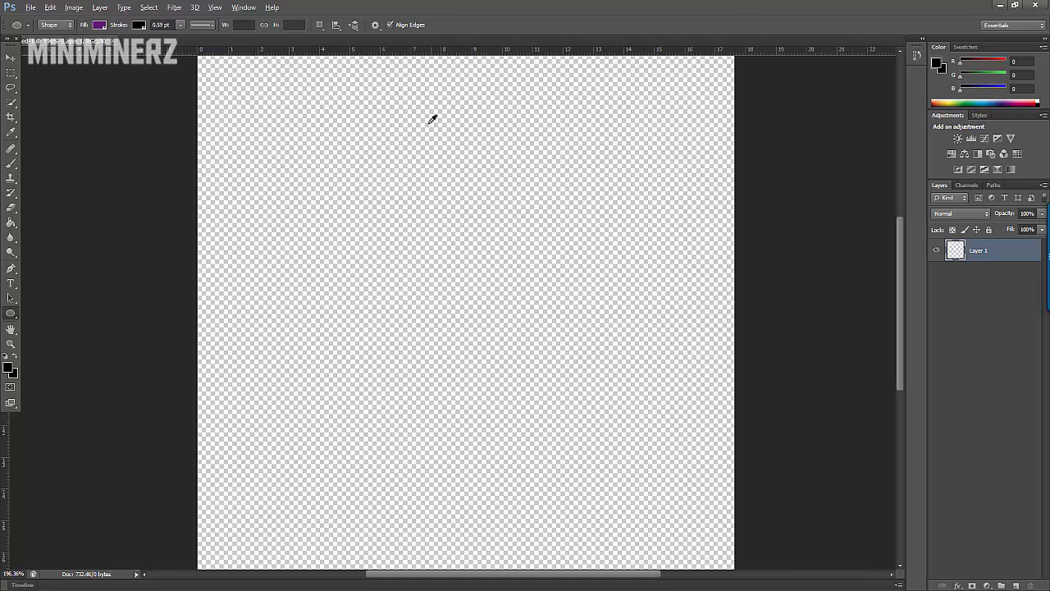
pyautogui.scroll(-4, 412, 218)
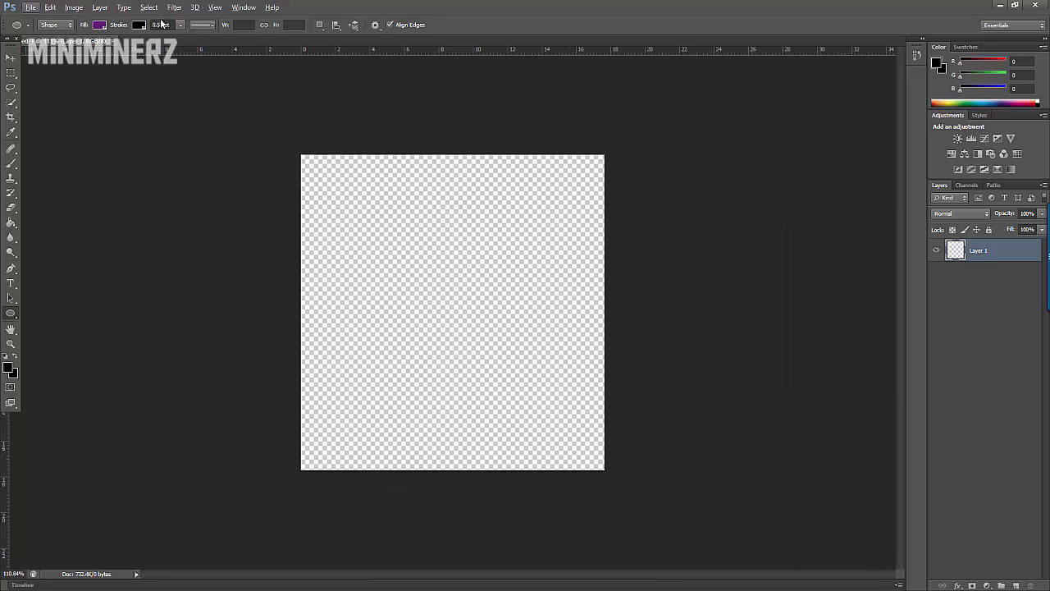
pyautogui.scroll(2, 337, 247)
pyautogui.scroll(-3, 341, 253)
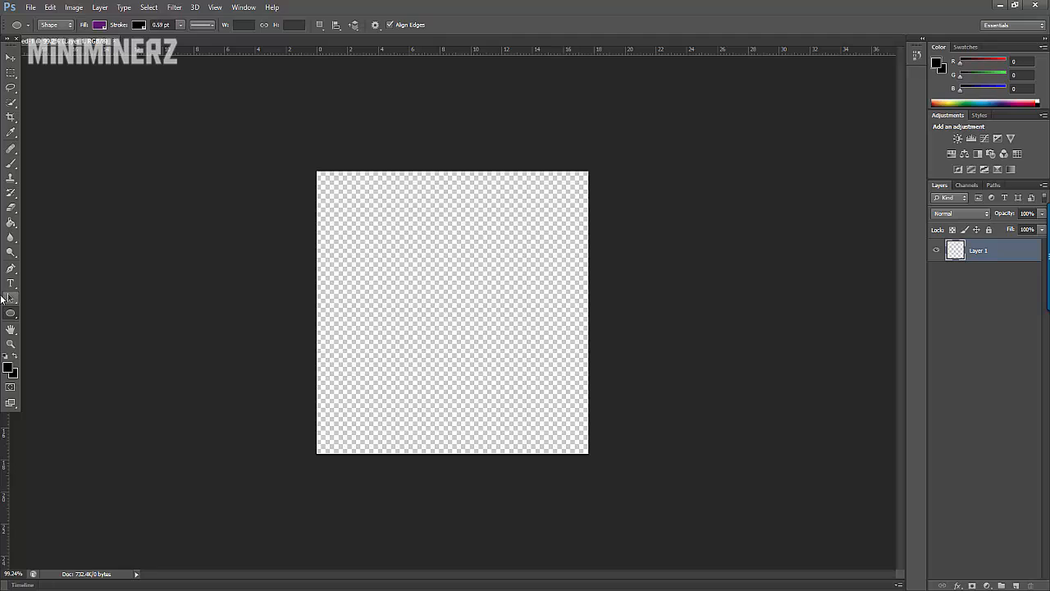
pyautogui.click(12, 312)
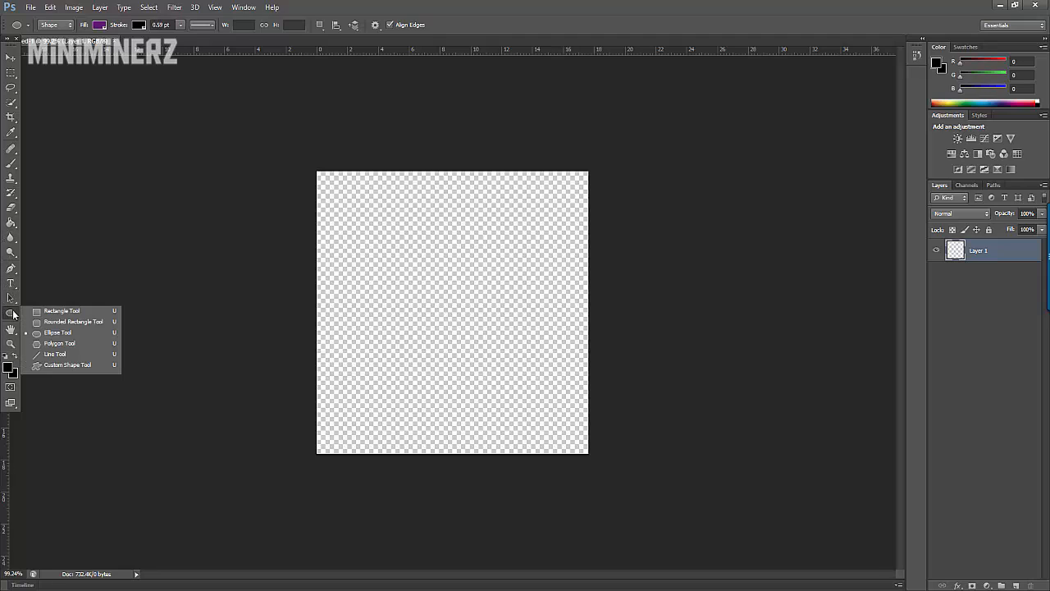
pyautogui.click(43, 313)
pyautogui.moveTo(300, 151); pyautogui.dragTo(663, 509)
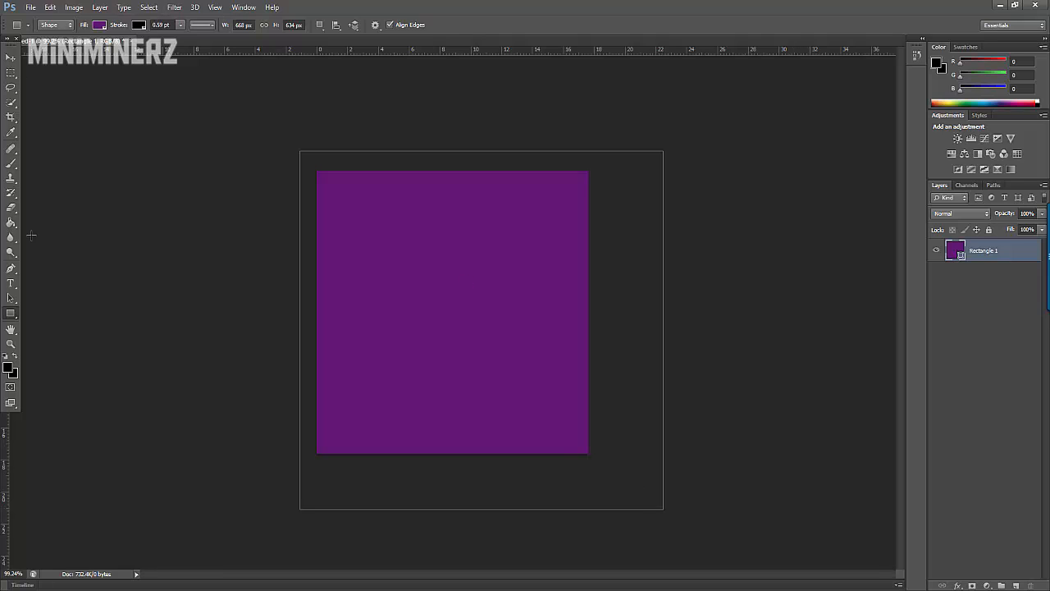
pyautogui.hotkey('ctrl', 'z')
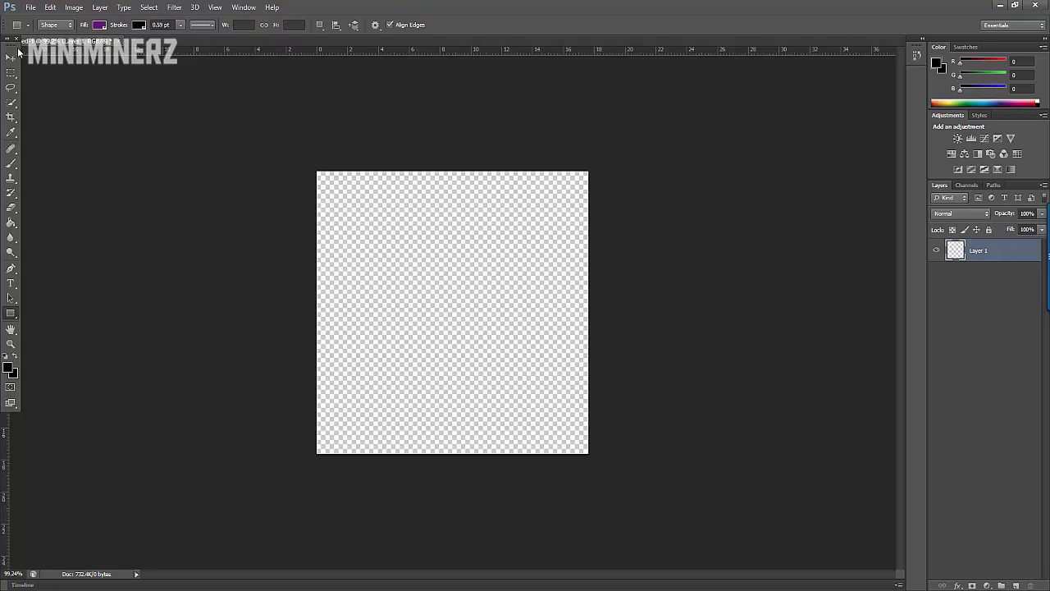
pyautogui.click(12, 58)
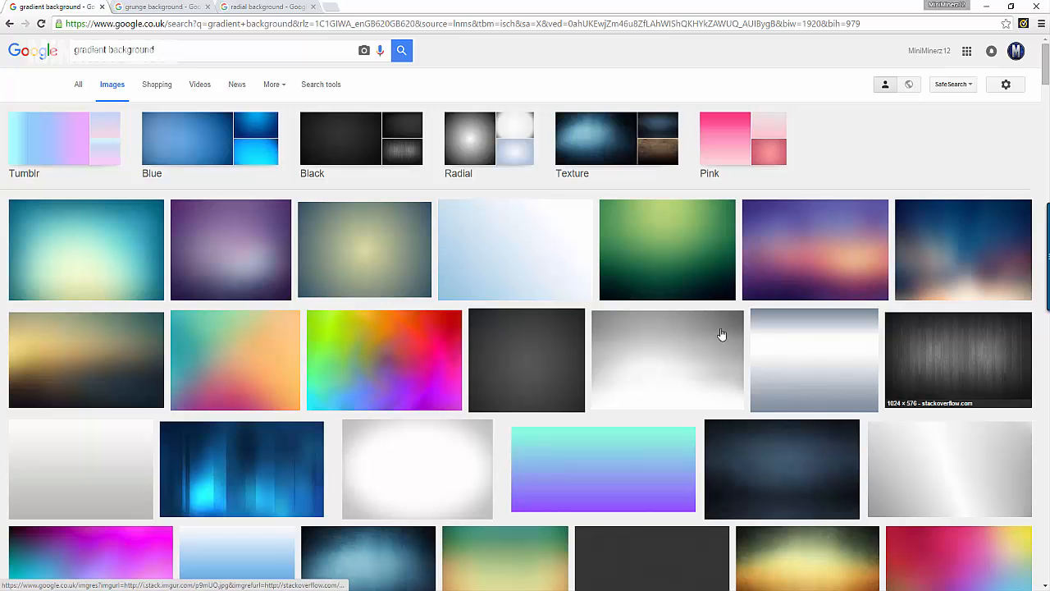
# Step: Switch to Chrome and look through the Google results for gradient, grunge and radial backgrounds
pyautogui.scroll(-5, 247, 394)
pyautogui.scroll(-6, 221, 370)
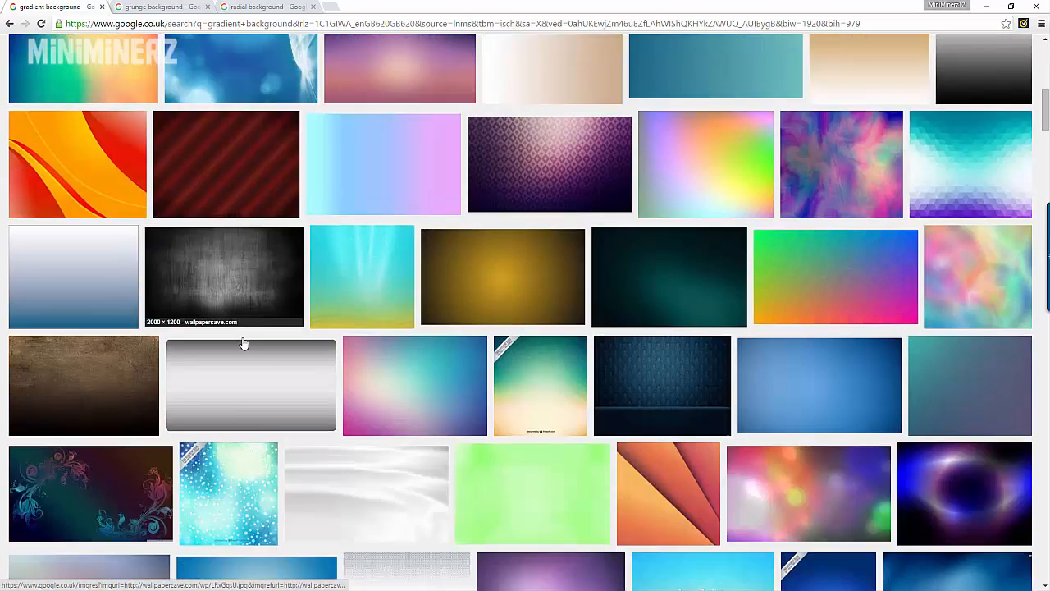
pyautogui.scroll(7, 89, 305)
pyautogui.scroll(2, 20, 361)
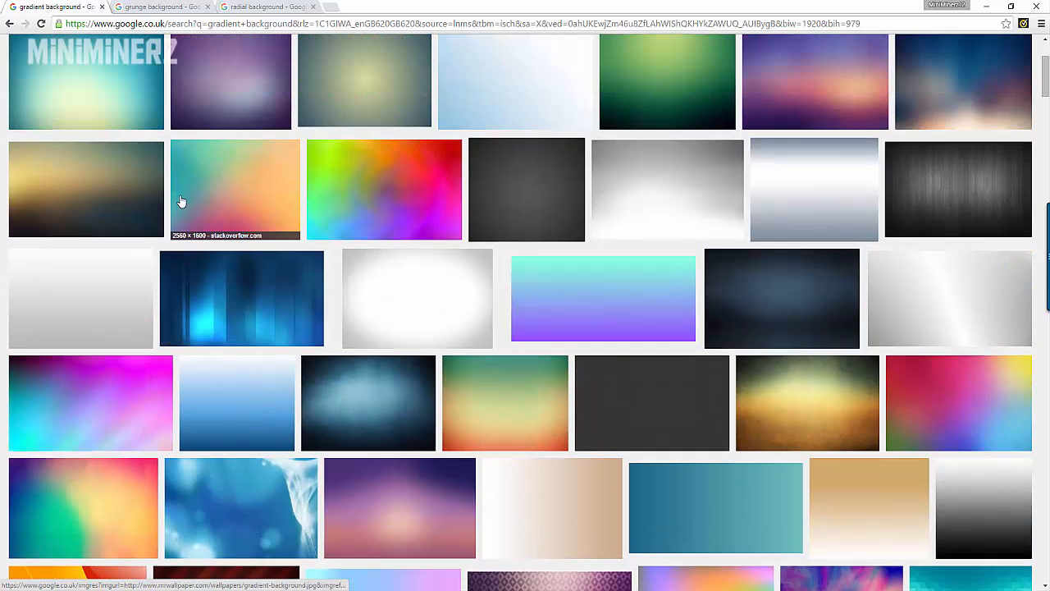
pyautogui.scroll(2, 295, 155)
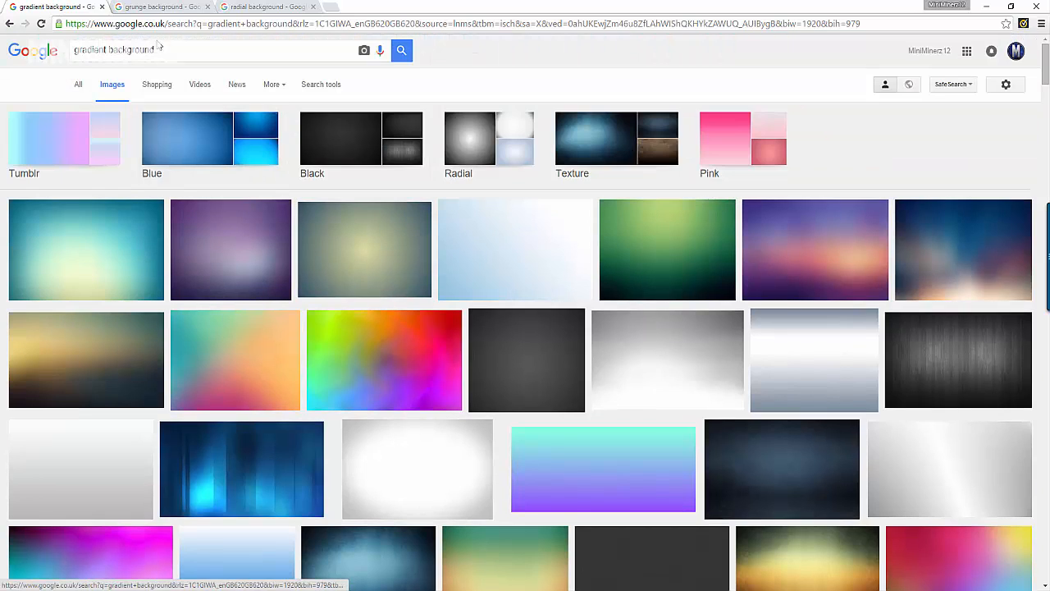
pyautogui.click(160, 8)
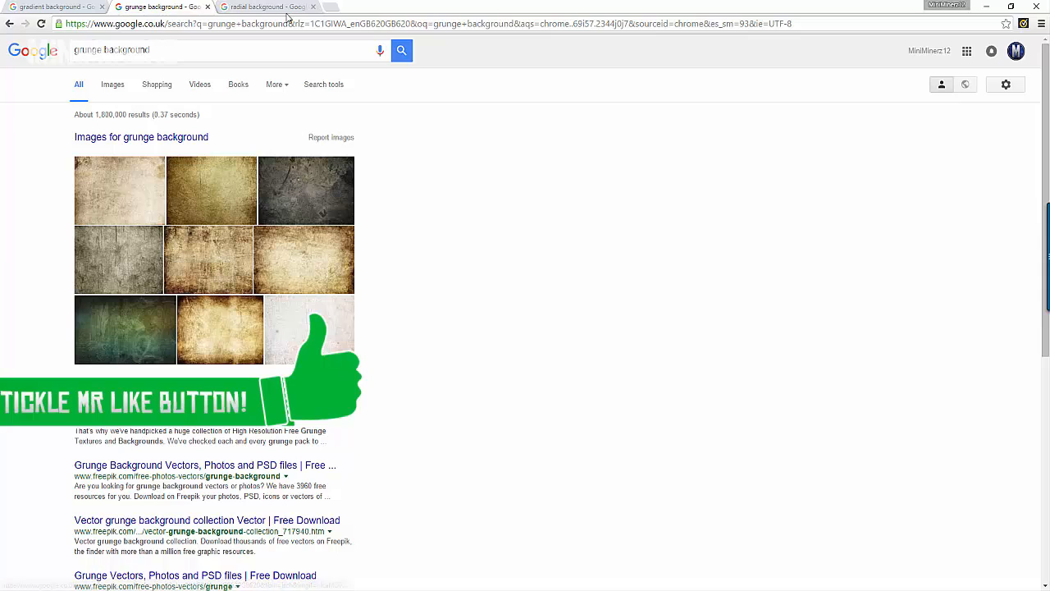
pyautogui.click(284, 9)
pyautogui.click(113, 85)
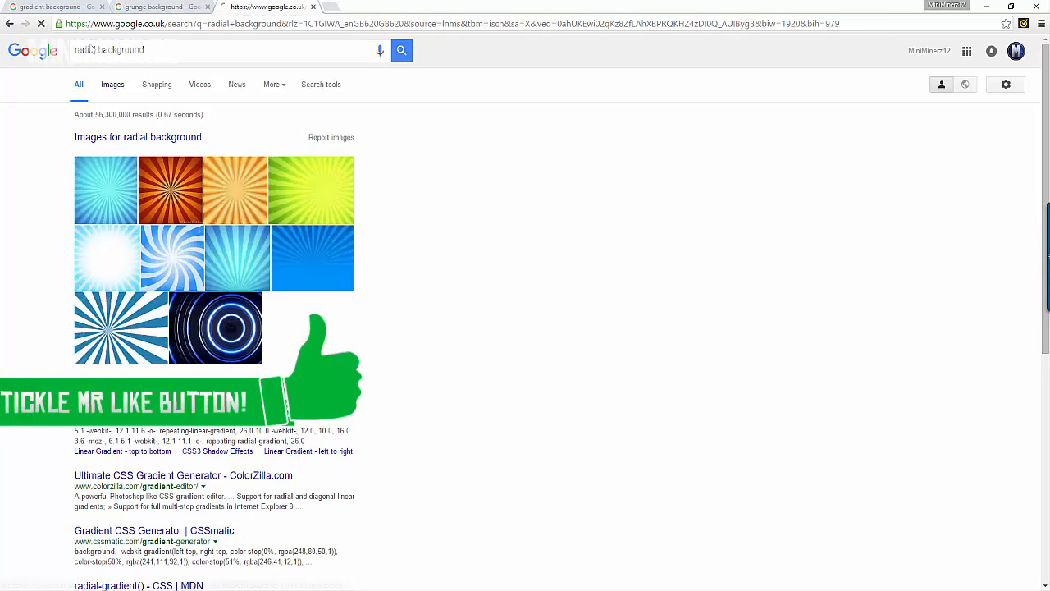
pyautogui.scroll(-2, 210, 223)
pyautogui.scroll(-3, 209, 223)
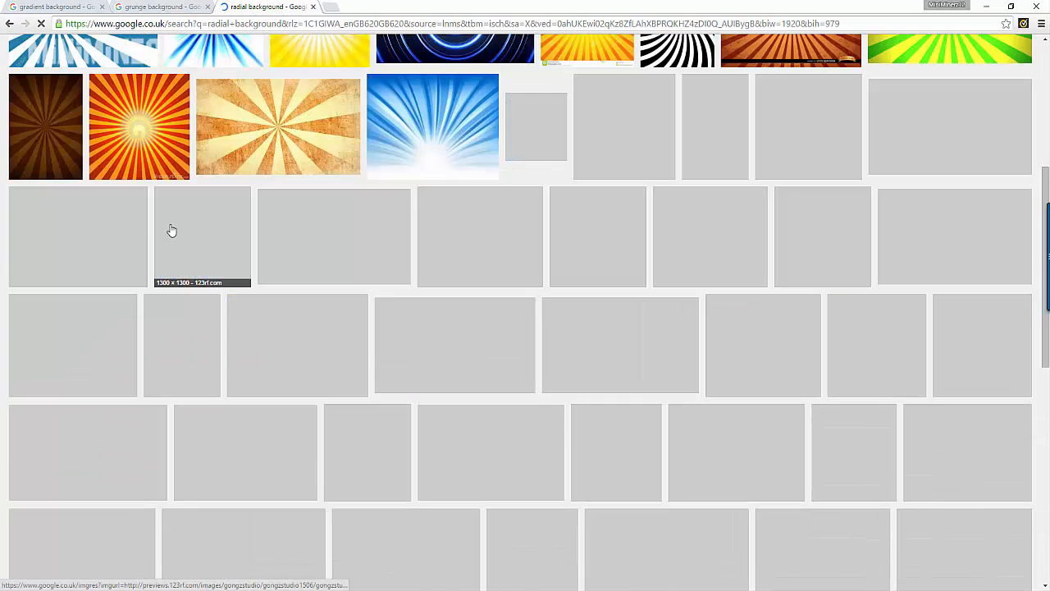
pyautogui.scroll(3, 169, 227)
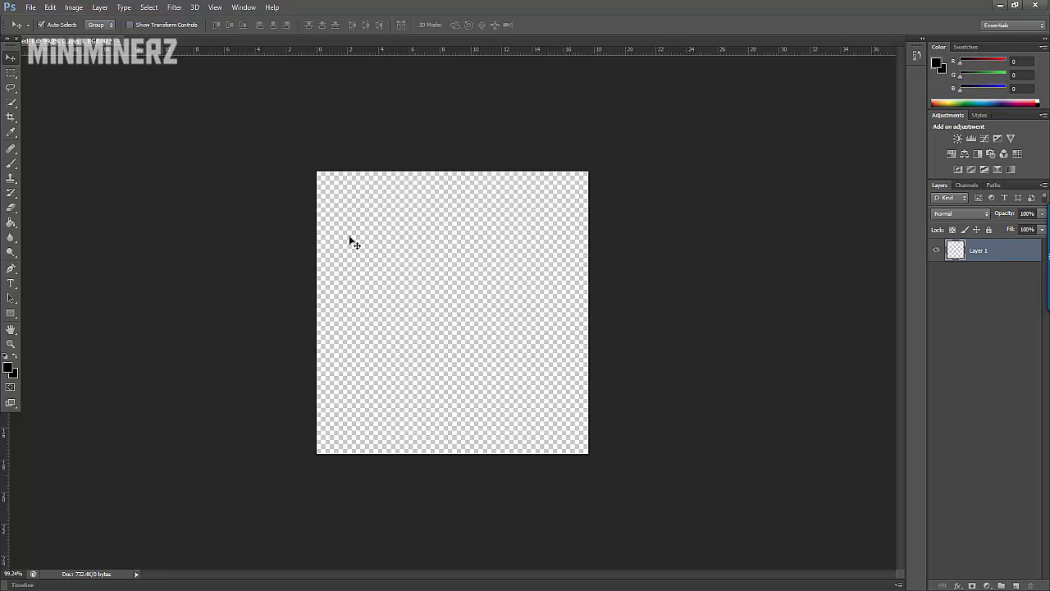
# Step: Switch back to Photoshop and place the image green grunge.png from the Desktop into the document
pyautogui.moveTo(318, 176); pyautogui.dragTo(288, 181)
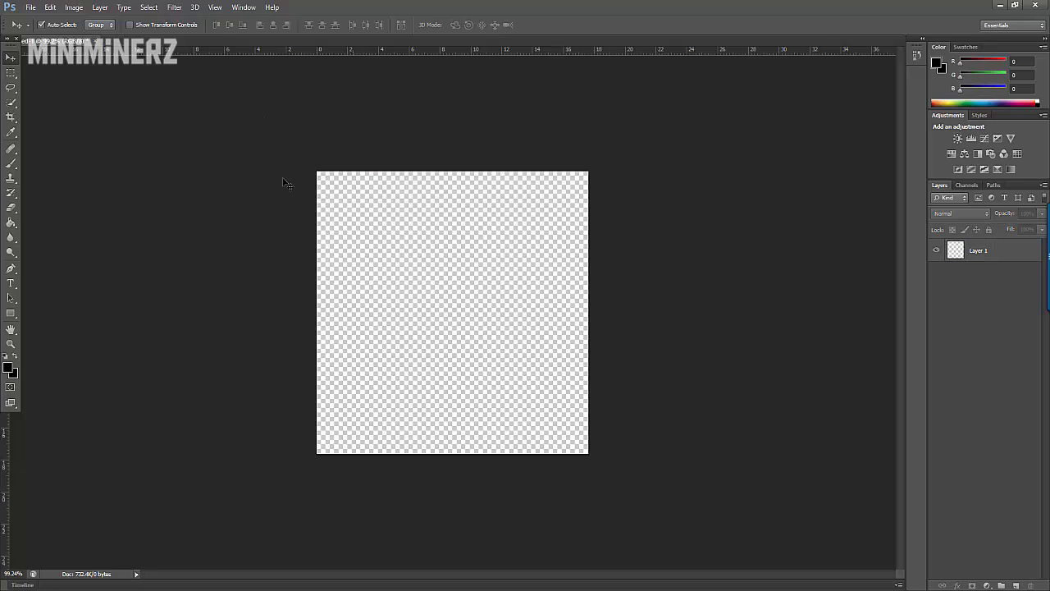
pyautogui.click(30, 7)
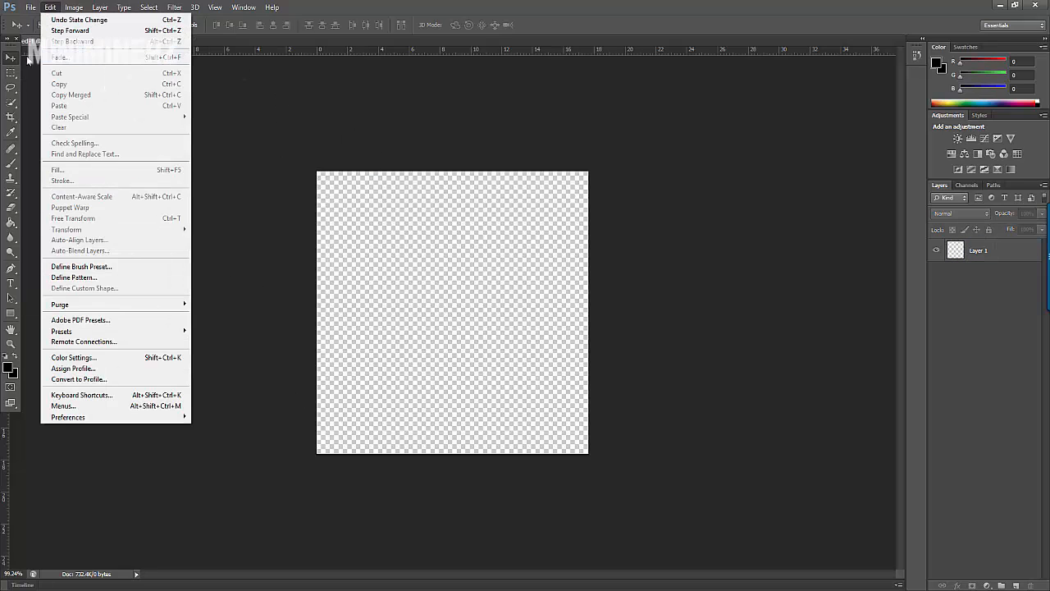
pyautogui.click(39, 192)
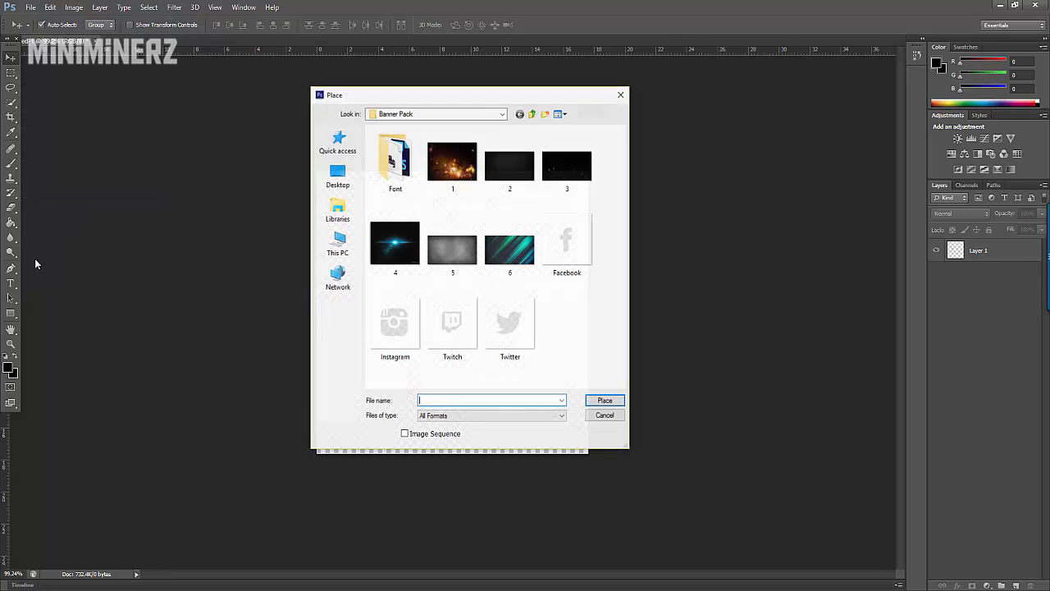
pyautogui.click(336, 176)
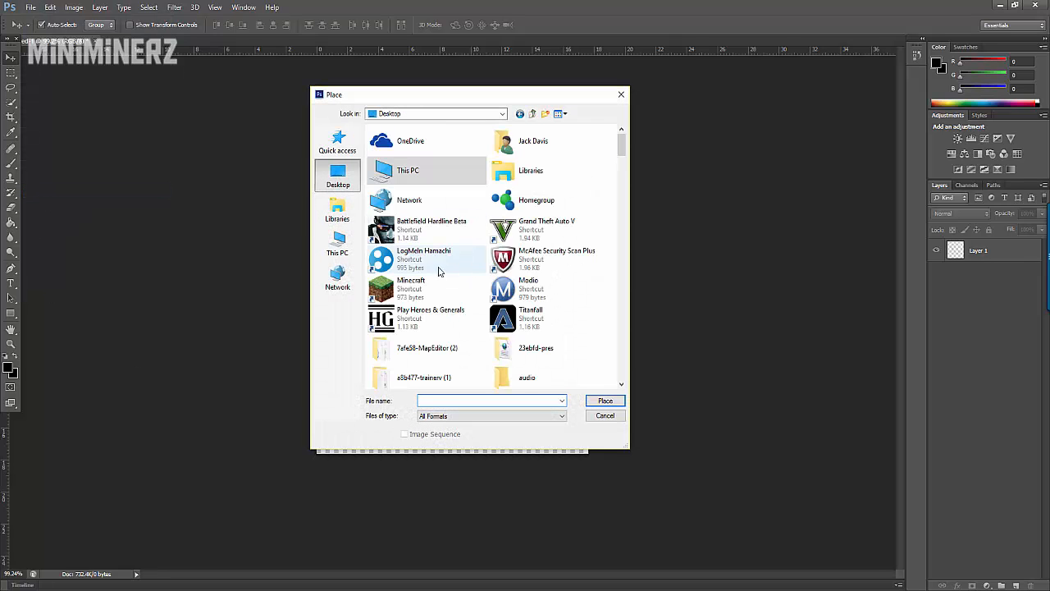
pyautogui.scroll(-10, 442, 275)
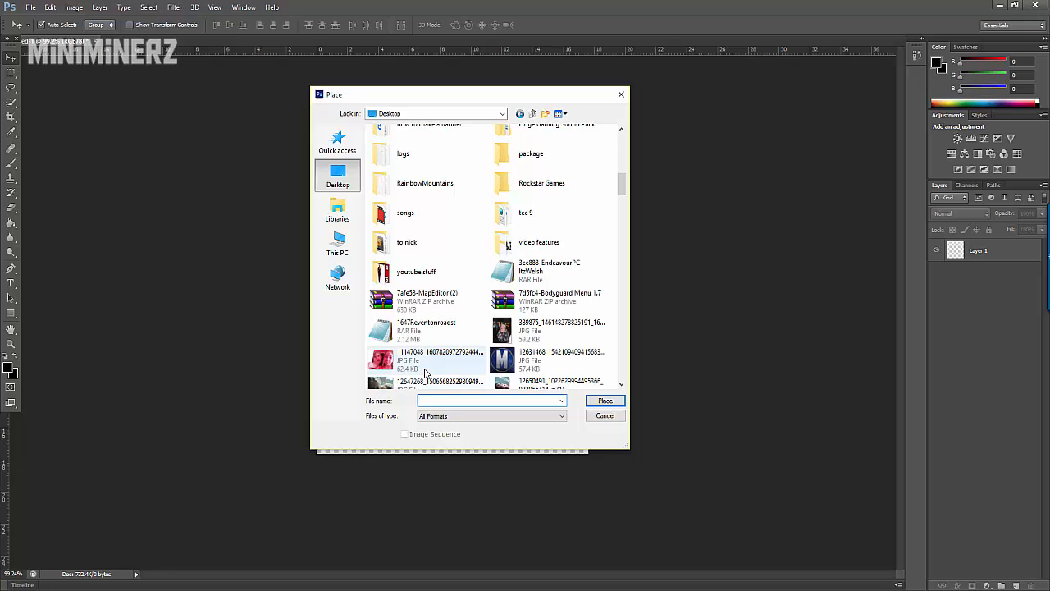
pyautogui.write('gr')
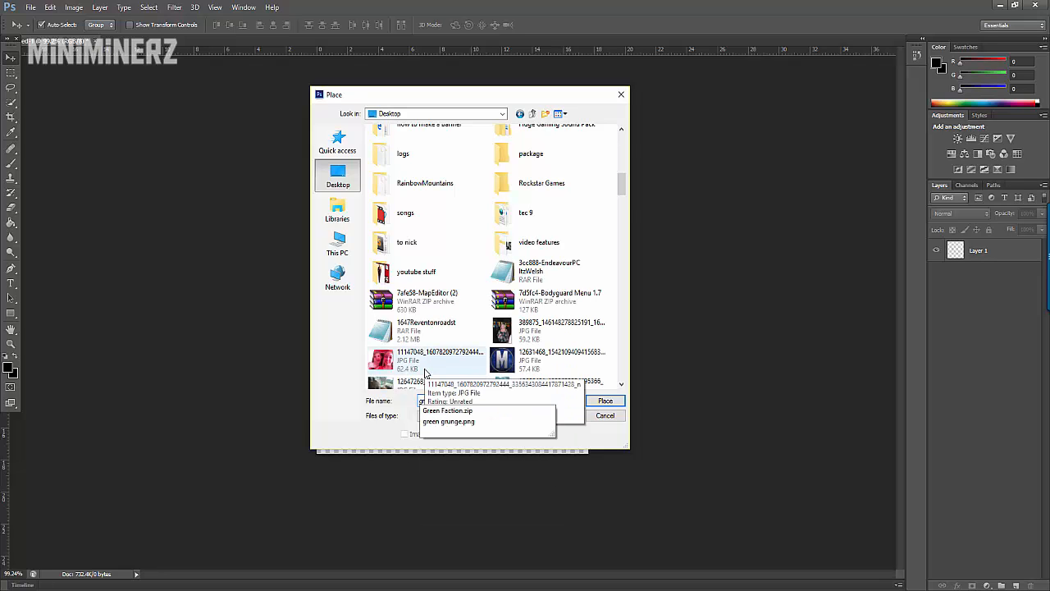
pyautogui.press('Down')
pyautogui.press('Down')
pyautogui.press('Return')
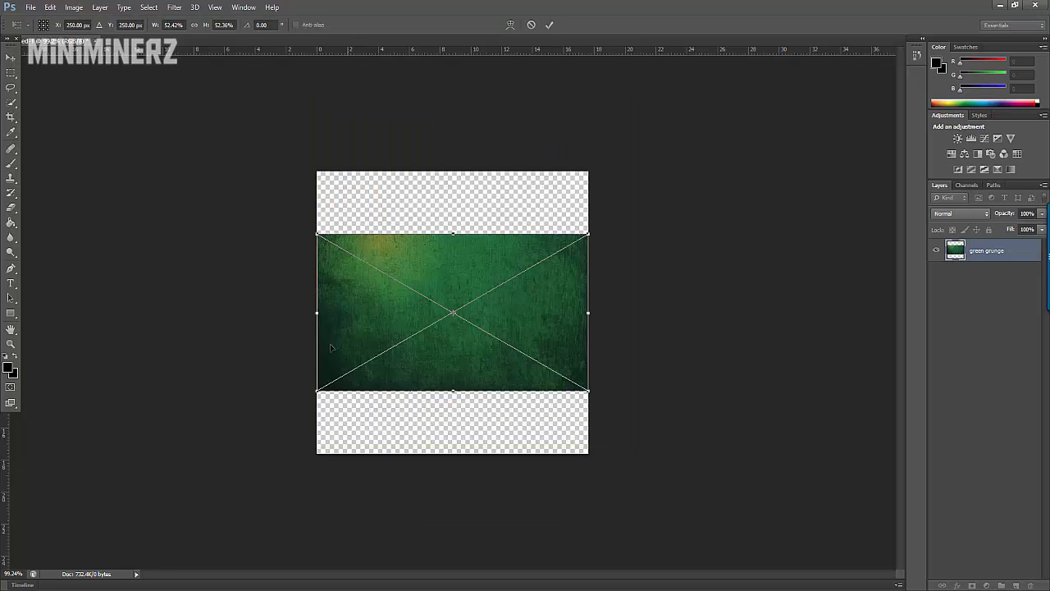
# Step: Reposition and enlarge the placed green grunge image until it covers the whole canvas, and commit the placement
pyautogui.moveTo(375, 274); pyautogui.dragTo(397, 280)
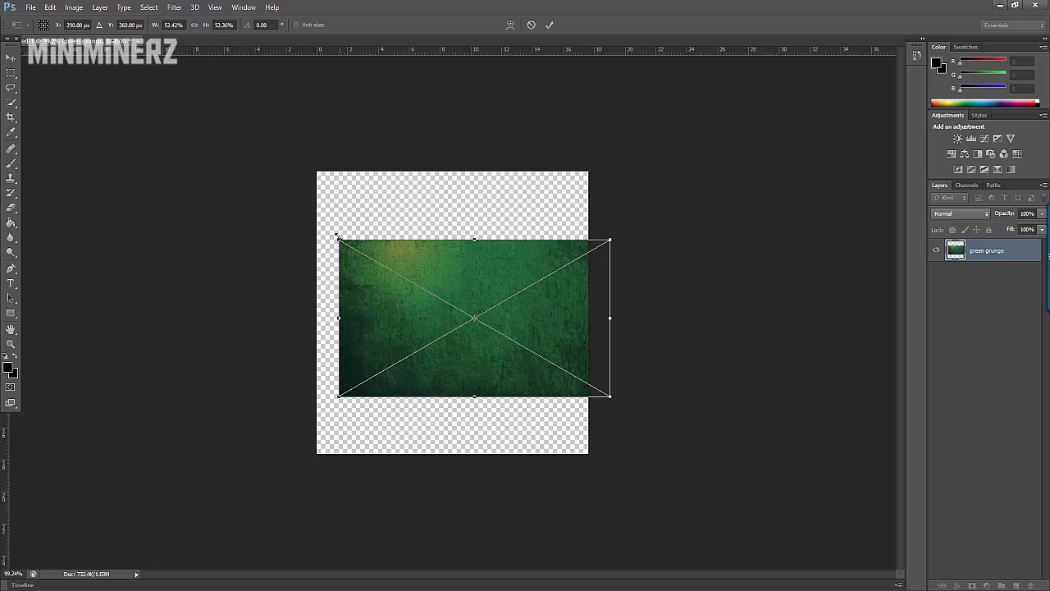
pyautogui.moveTo(334, 221); pyautogui.dragTo(282, 130)
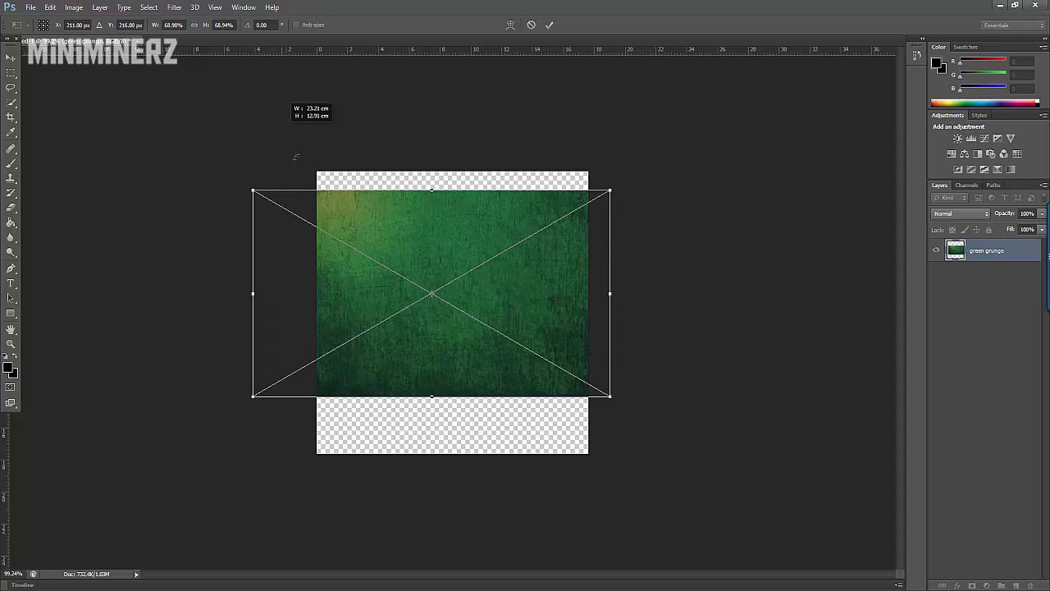
pyautogui.moveTo(345, 312); pyautogui.dragTo(375, 280)
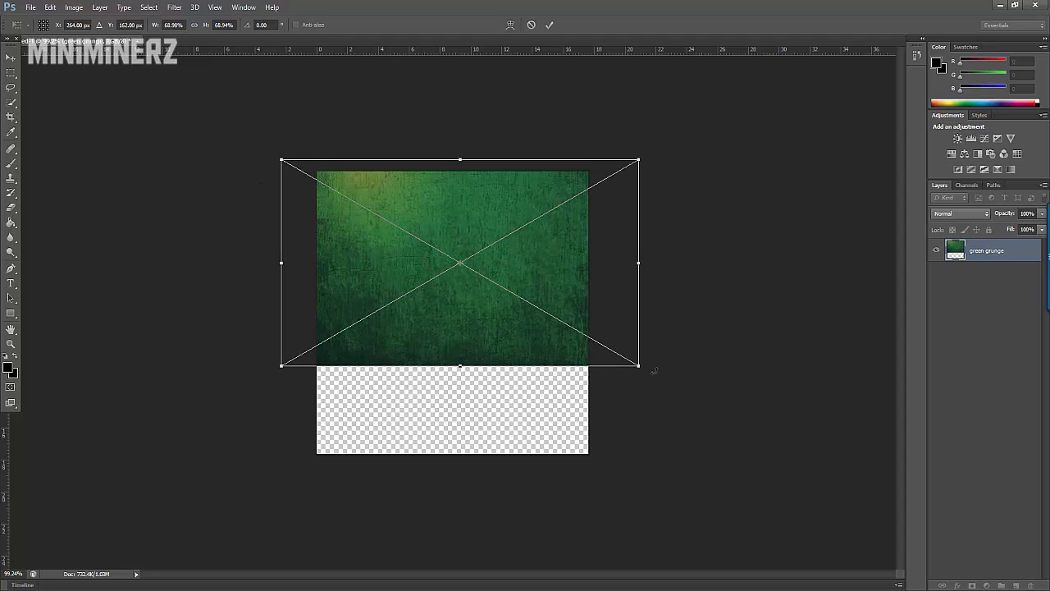
pyautogui.moveTo(639, 366); pyautogui.dragTo(598, 387)
pyautogui.click(549, 24)
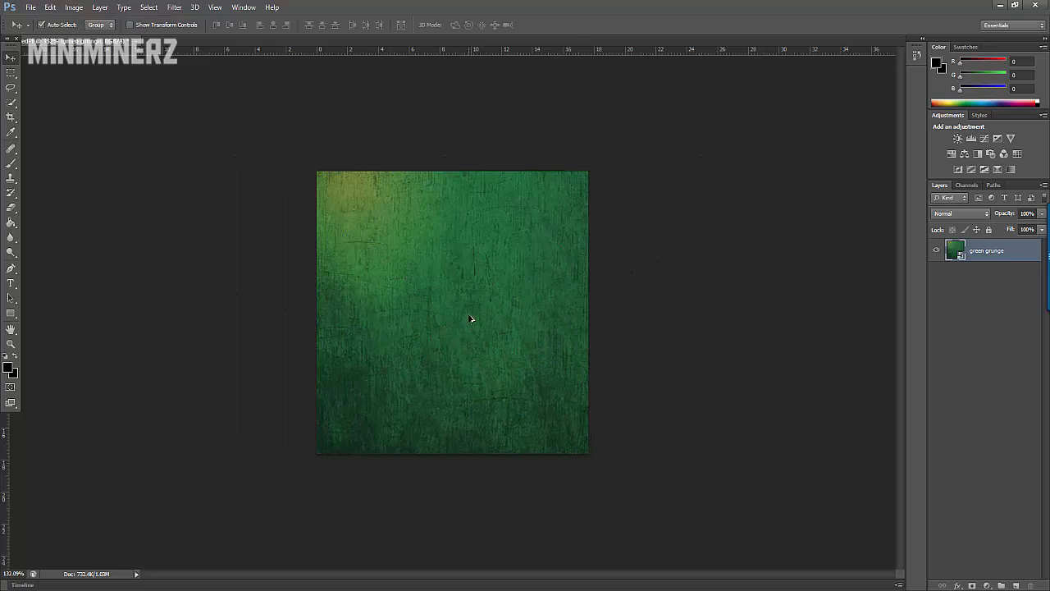
# Step: Draw a purple ellipse shape about 462 by 448 px over the green grunge background with the Ellipse tool
pyautogui.scroll(-1, 460, 317)
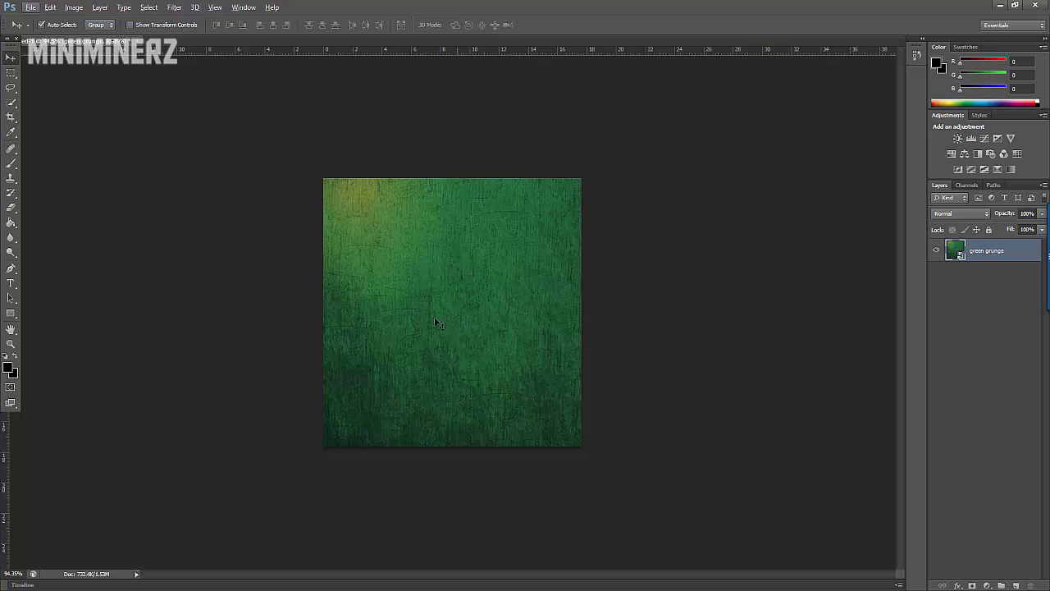
pyautogui.click(10, 313)
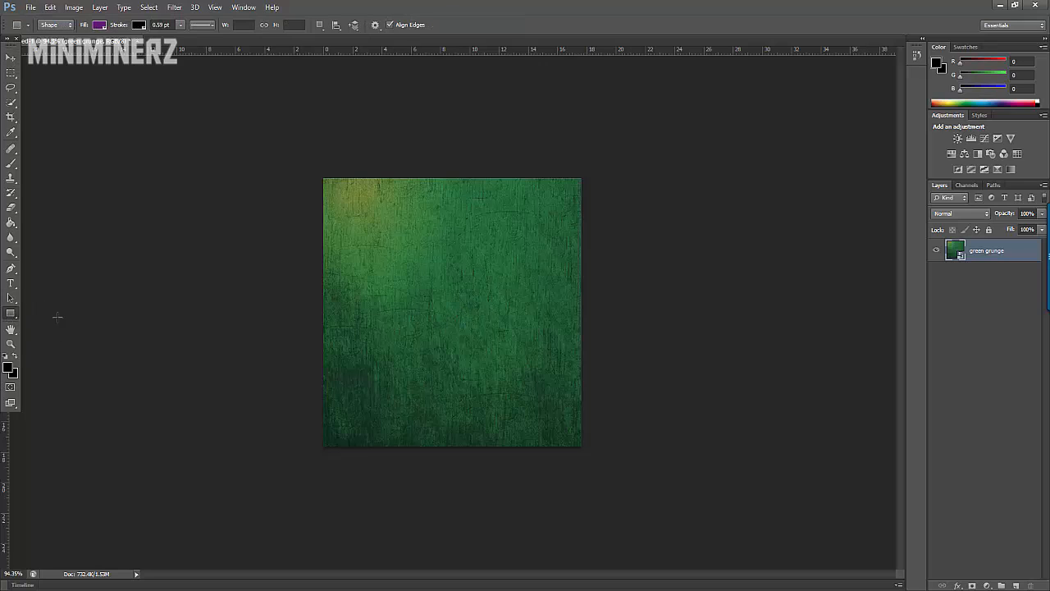
pyautogui.rightClick(14, 311)
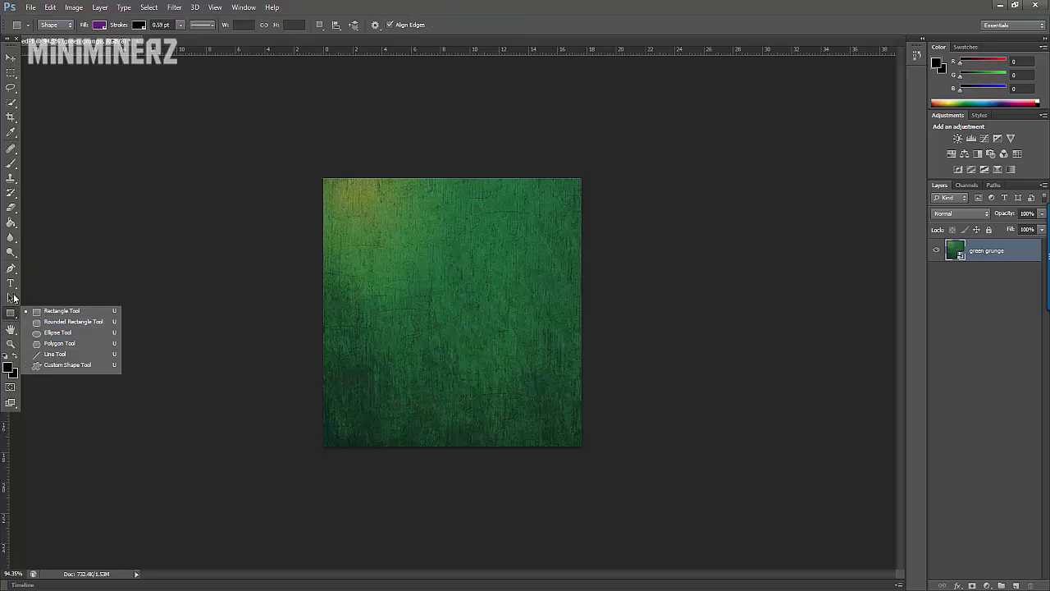
pyautogui.click(11, 313)
pyautogui.rightClick(15, 312)
pyautogui.click(68, 337)
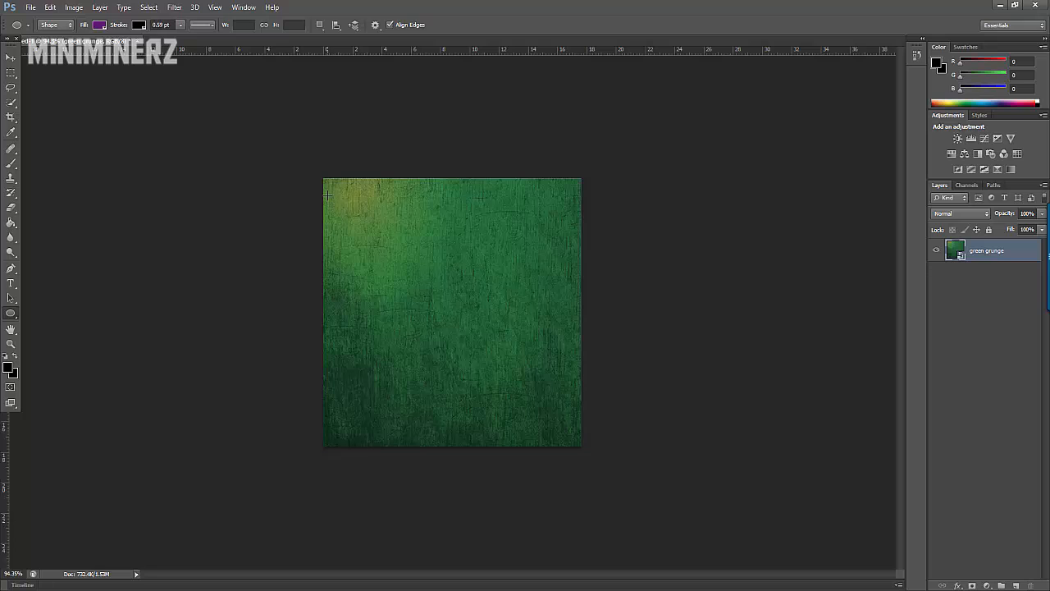
pyautogui.moveTo(327, 192); pyautogui.dragTo(566, 432)
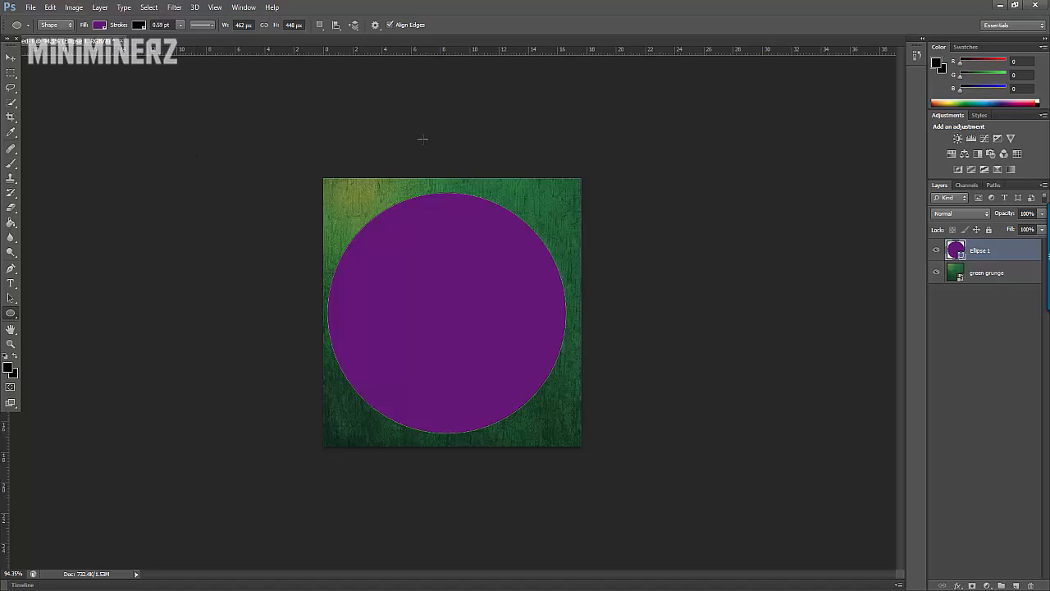
# Step: Remove the ellipse's fill and thicken its black stroke to about 6.11 pt
pyautogui.click(99, 25)
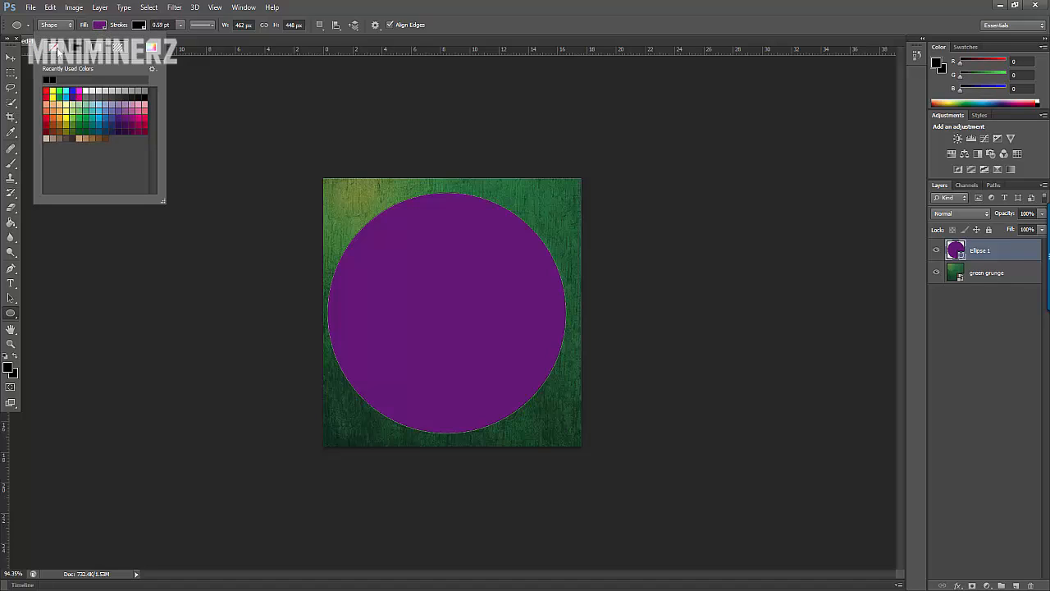
pyautogui.click(55, 49)
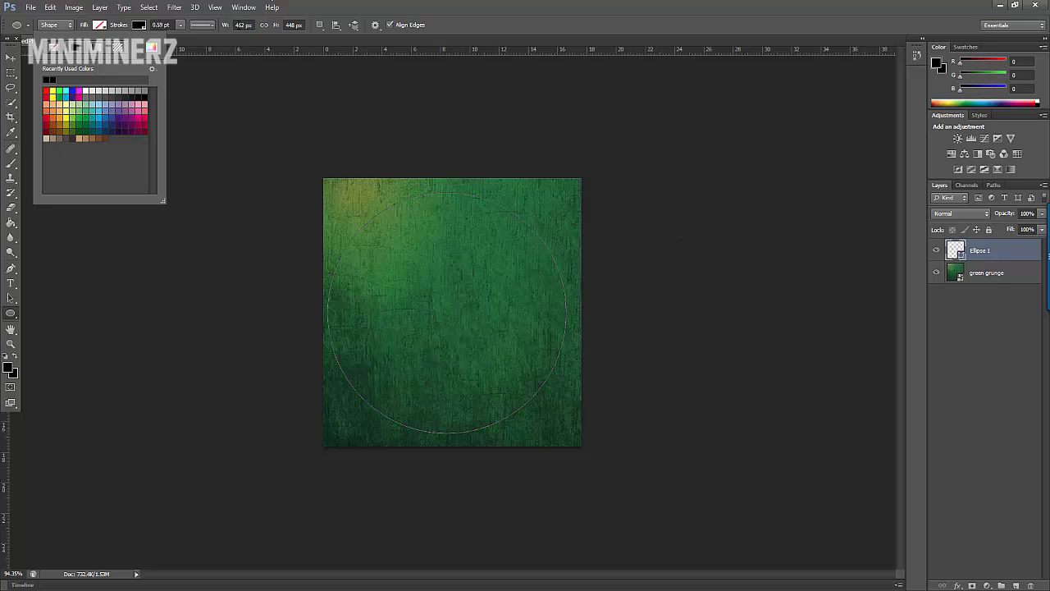
pyautogui.click(180, 25)
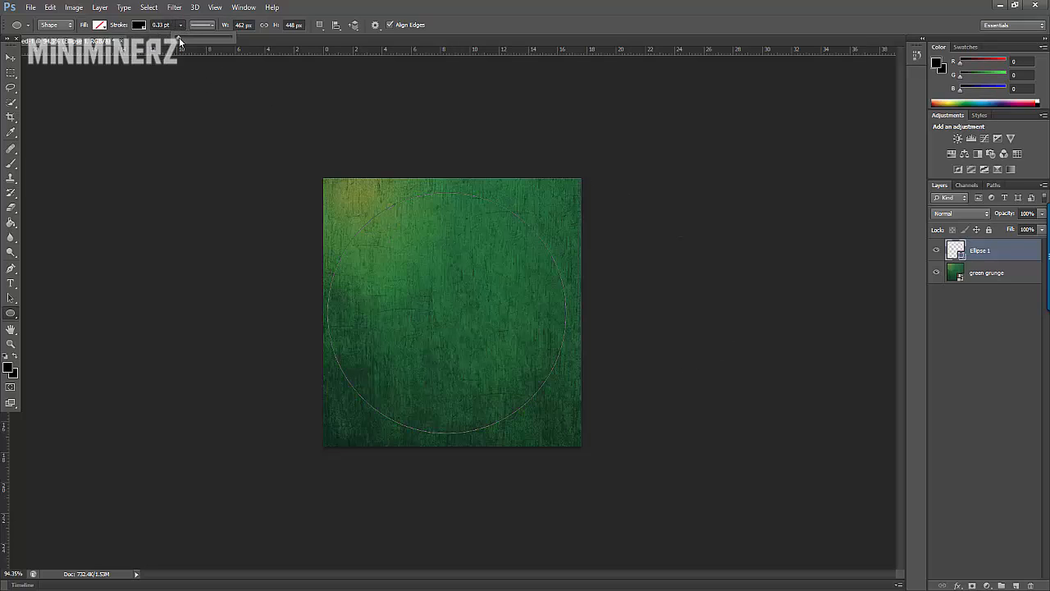
pyautogui.moveTo(186, 36); pyautogui.dragTo(190, 35)
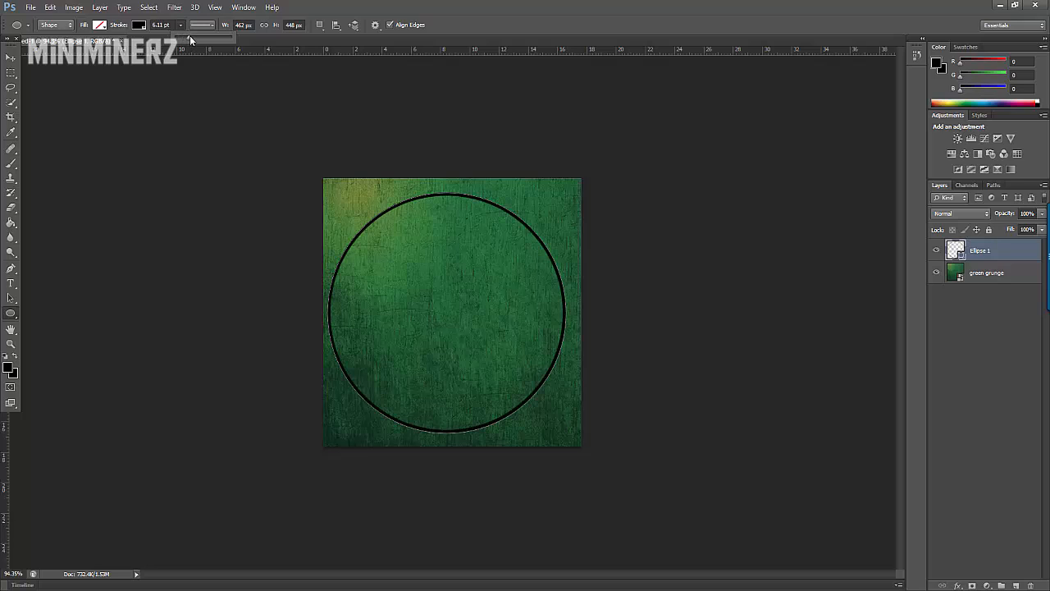
pyautogui.click(10, 58)
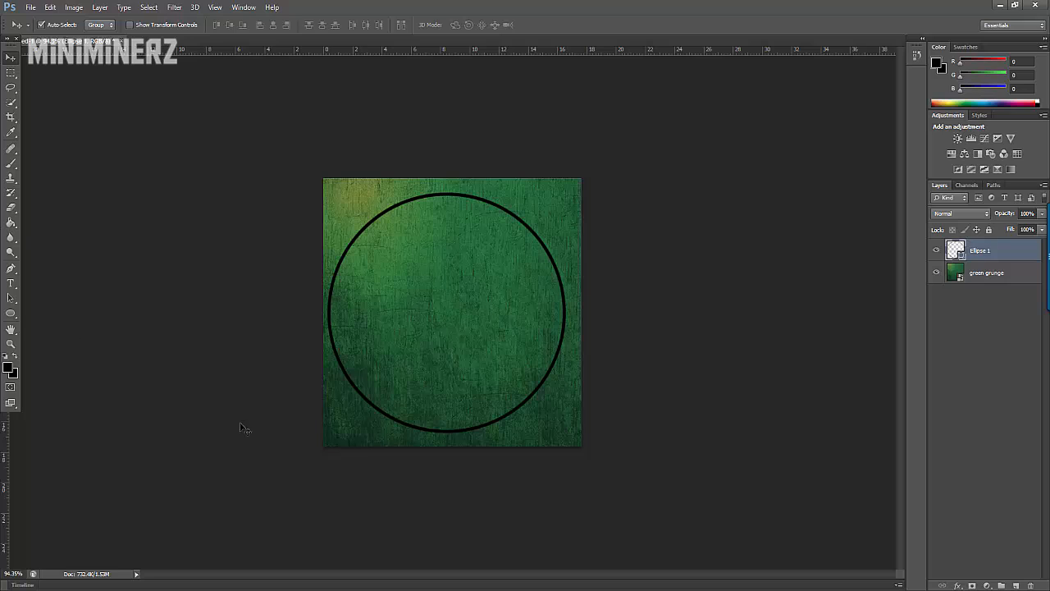
# Step: Add a black-to-white linear gradient overlay to the ellipse layer and lower its opacity to about 30%
pyautogui.rightClick(983, 254)
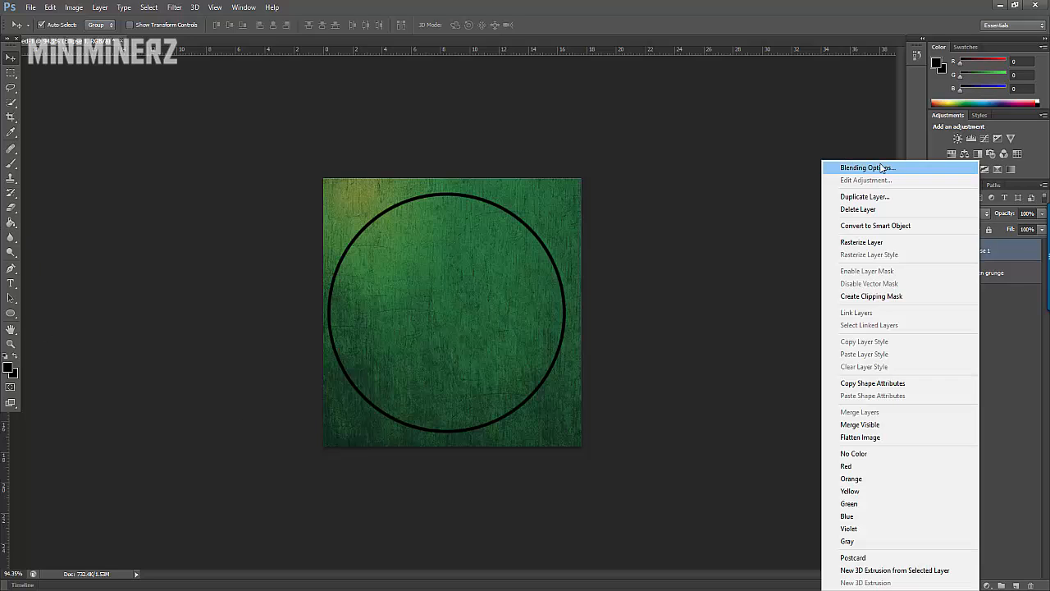
pyautogui.click(1013, 250)
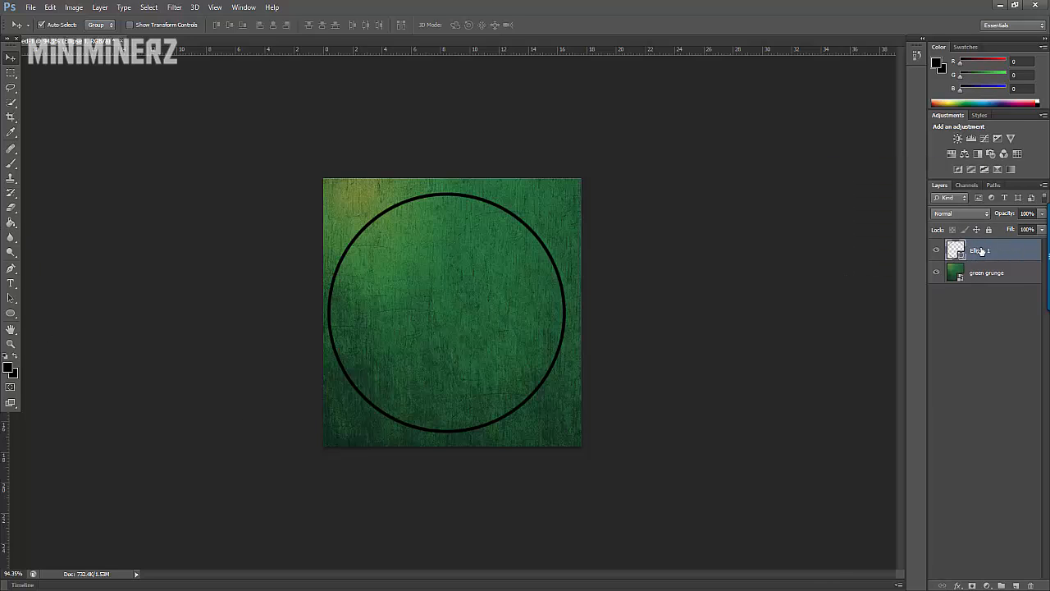
pyautogui.rightClick(982, 251)
pyautogui.click(899, 165)
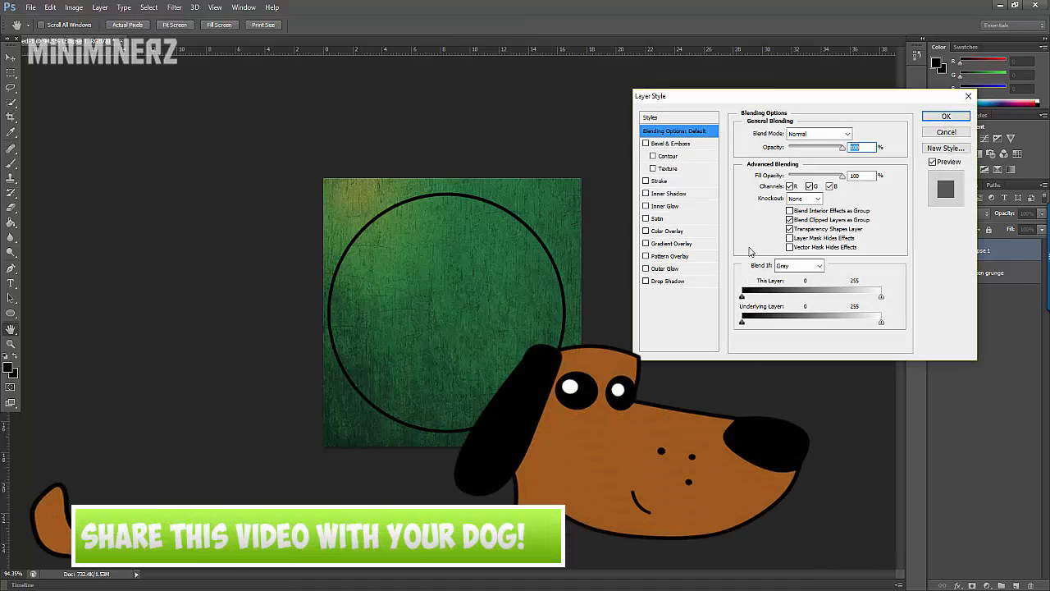
pyautogui.click(645, 244)
pyautogui.click(673, 244)
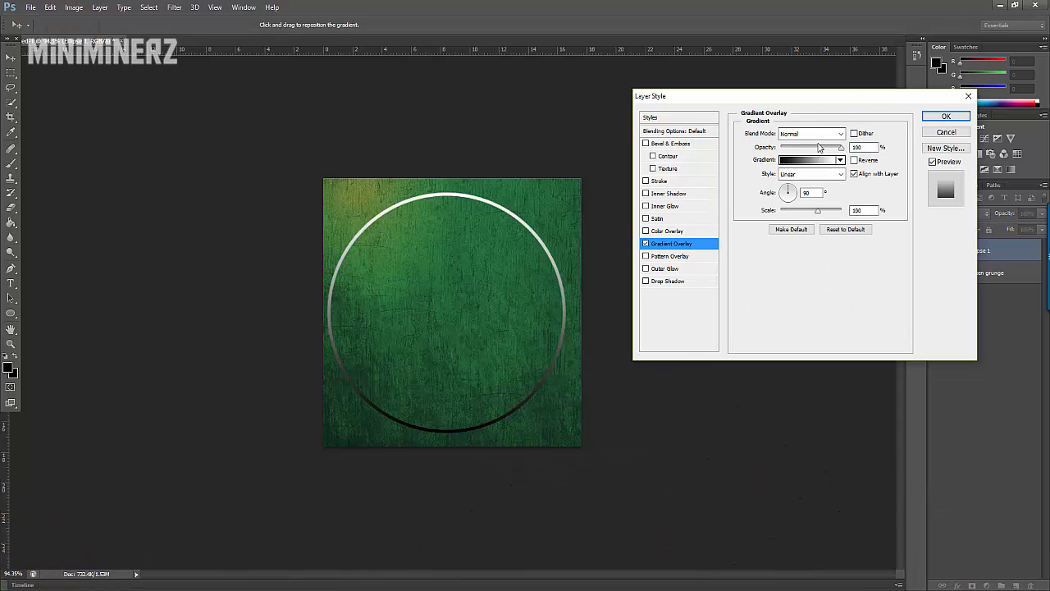
pyautogui.moveTo(818, 148); pyautogui.dragTo(799, 156)
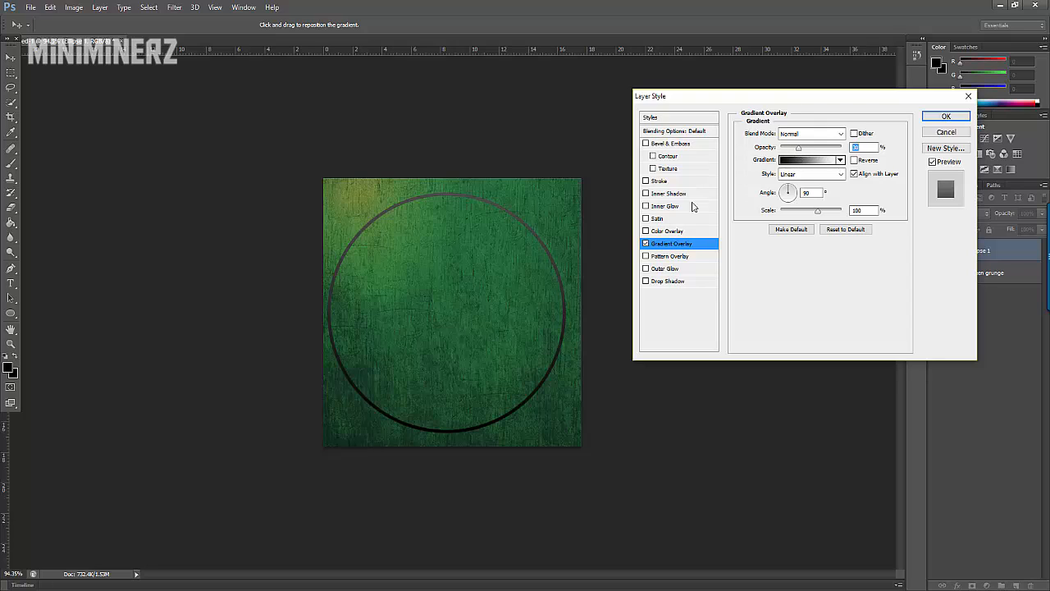
# Step: Leave Satin off and add a pattern overlay to the ellipse at about 23% opacity
pyautogui.click(646, 219)
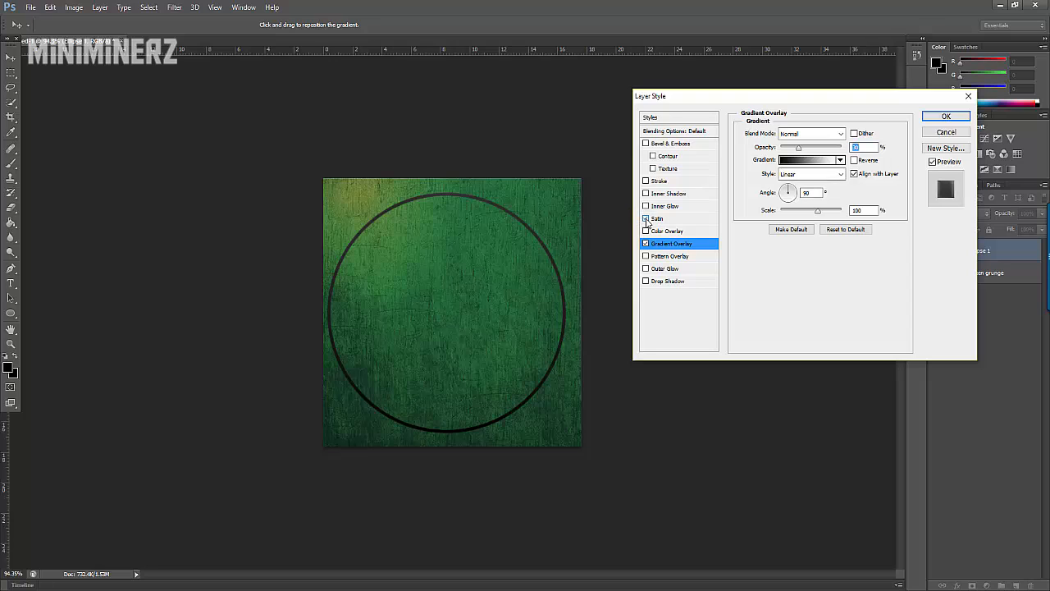
pyautogui.click(646, 219)
pyautogui.click(646, 257)
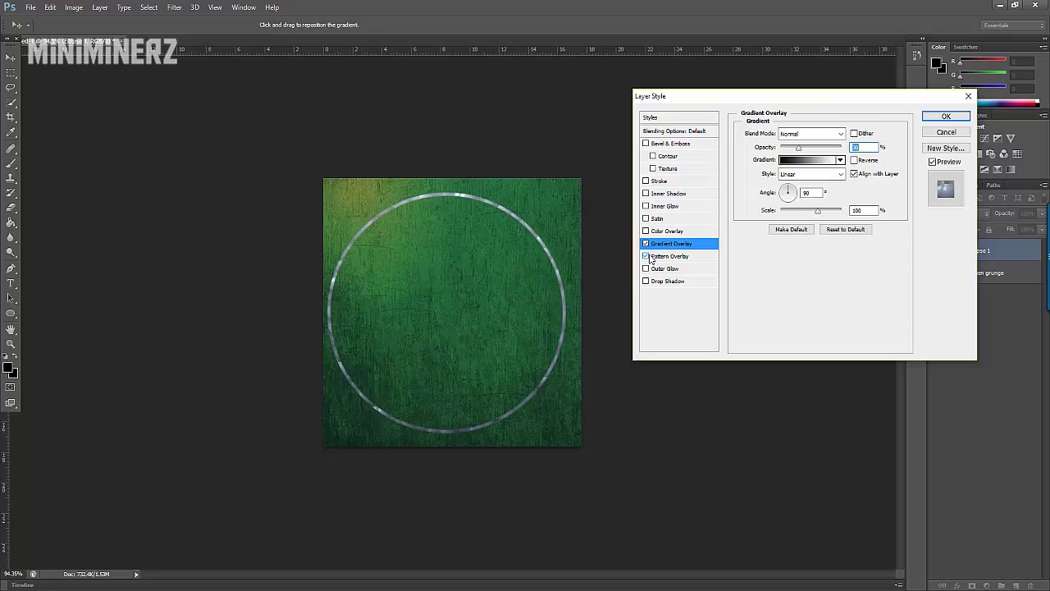
pyautogui.click(662, 257)
pyautogui.moveTo(814, 151); pyautogui.dragTo(794, 157)
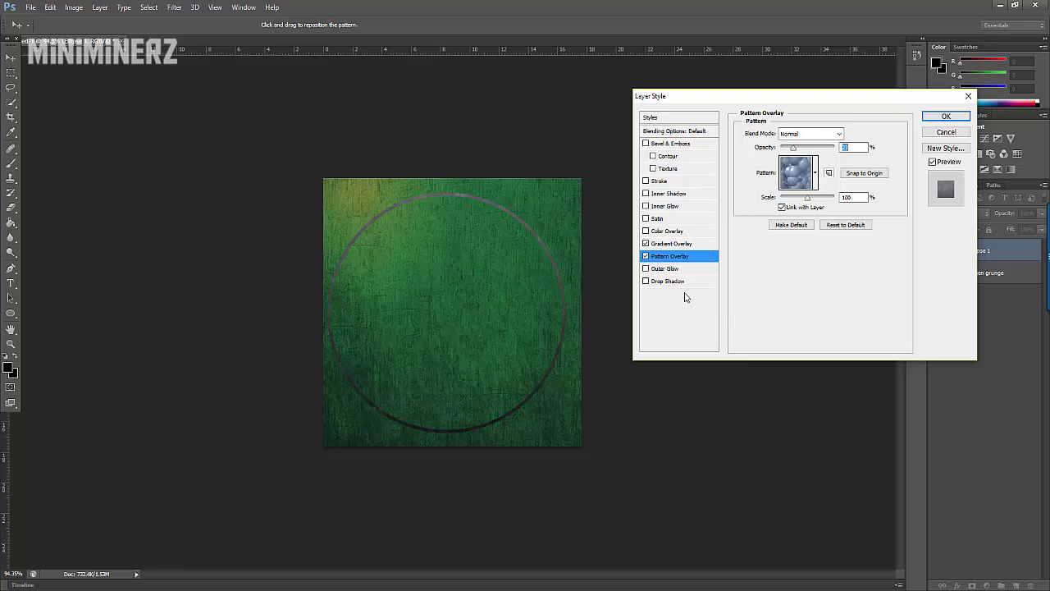
pyautogui.click(646, 269)
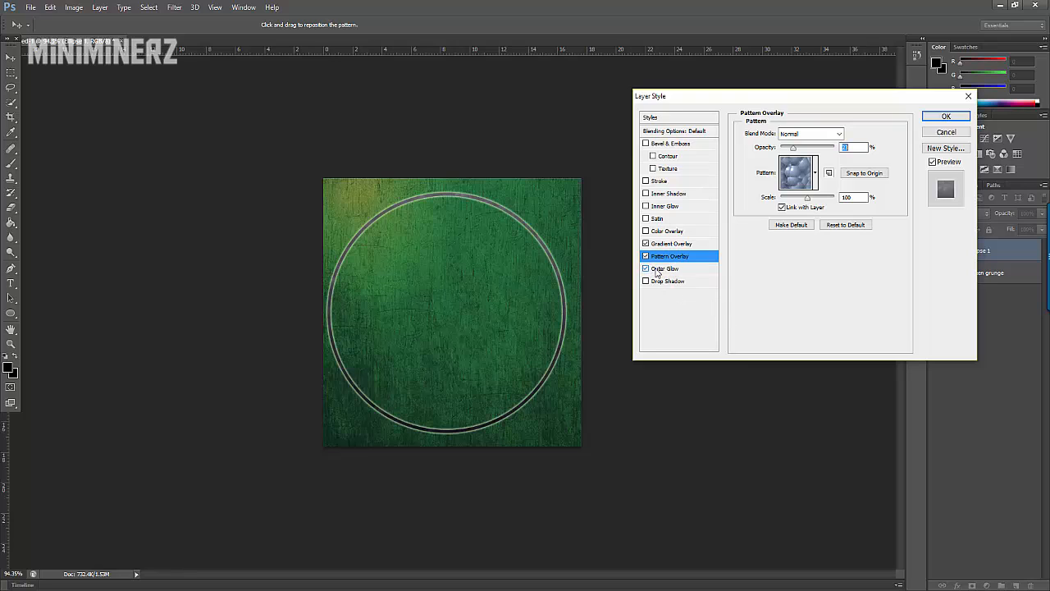
pyautogui.click(657, 270)
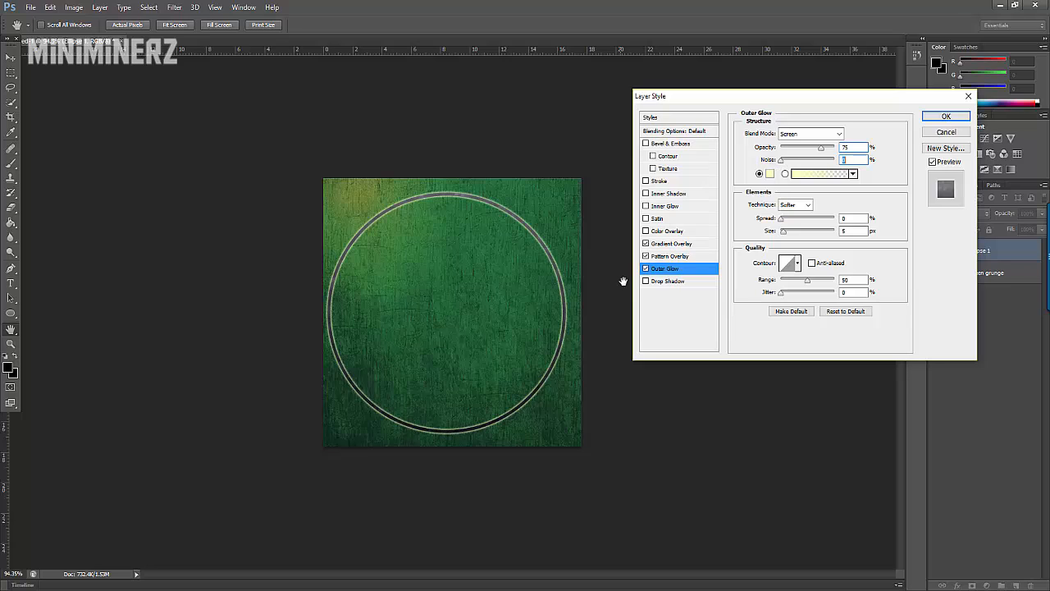
pyautogui.click(646, 268)
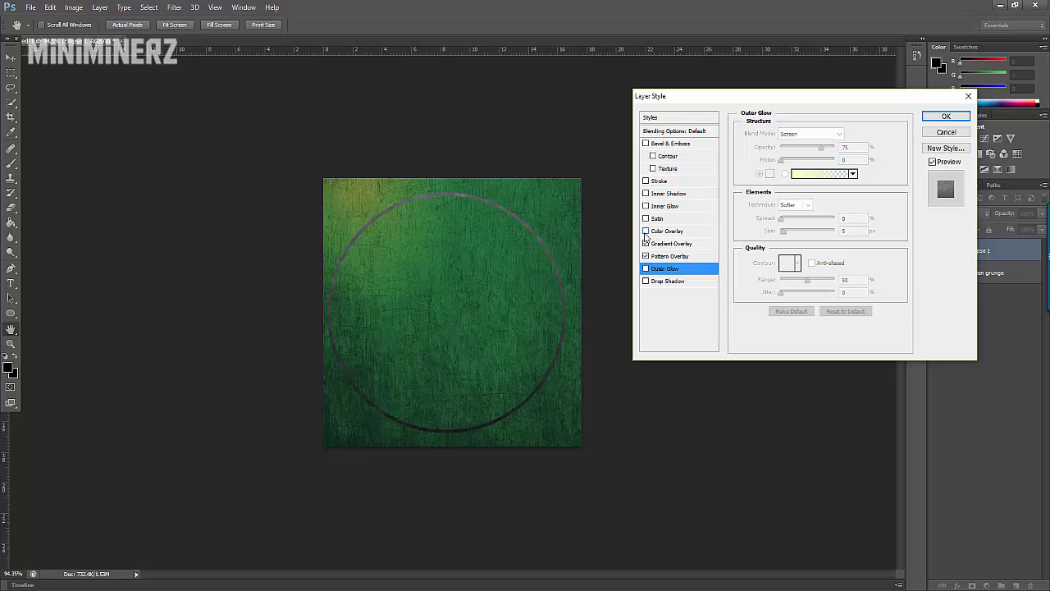
# Step: Add a white (ffffff) color overlay to the ellipse and reduce its opacity to about 45%
pyautogui.click(646, 231)
pyautogui.click(663, 231)
pyautogui.click(858, 135)
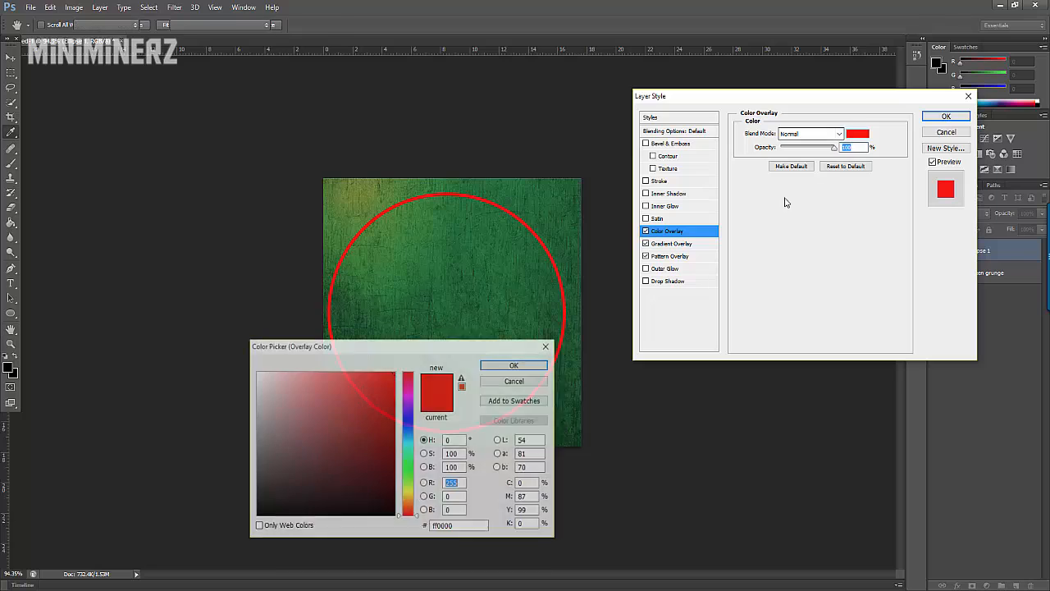
pyautogui.click(256, 373)
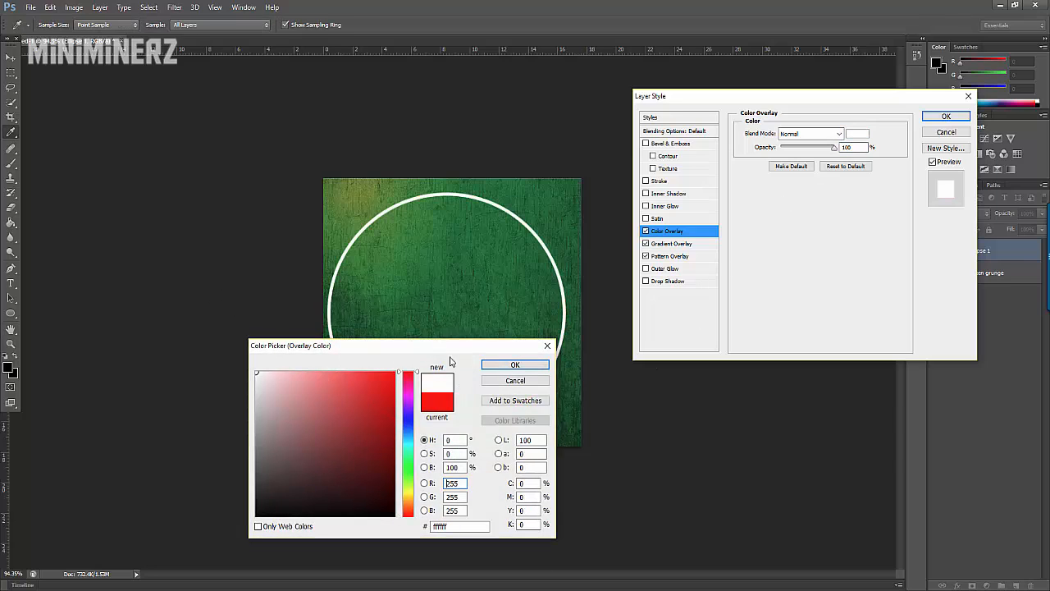
pyautogui.click(500, 366)
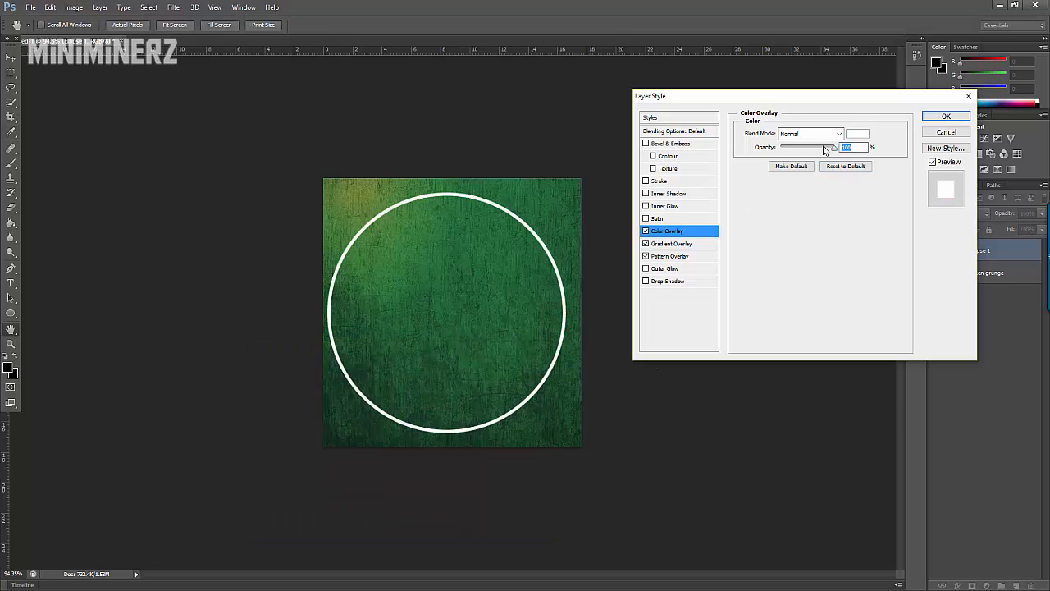
pyautogui.moveTo(833, 147); pyautogui.dragTo(808, 151)
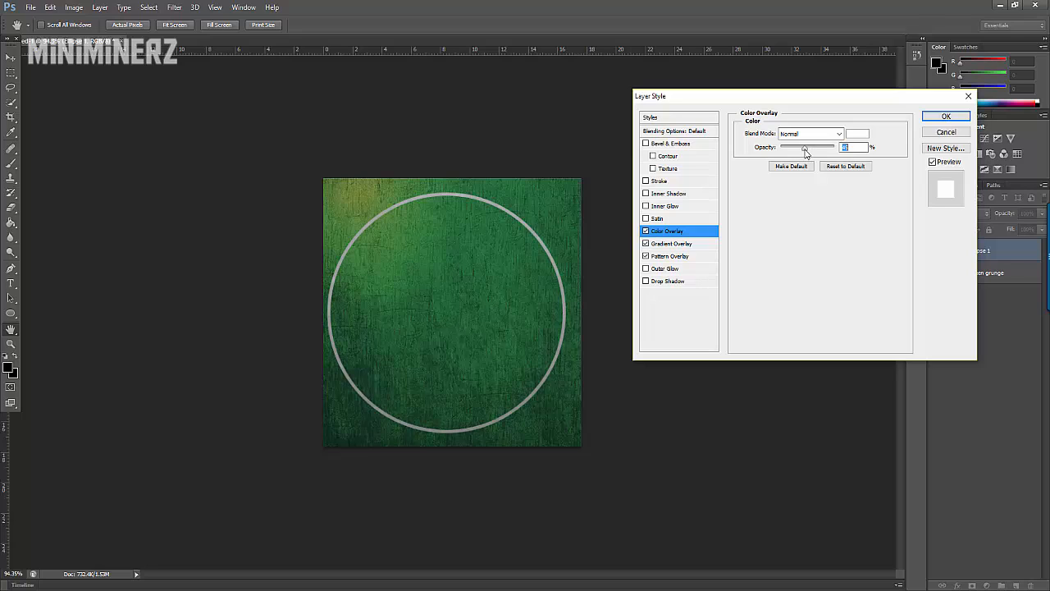
# Step: Add an Inner Bevel with minimum depth and Texture but no Contour to the ellipse, and apply the layer style
pyautogui.click(646, 144)
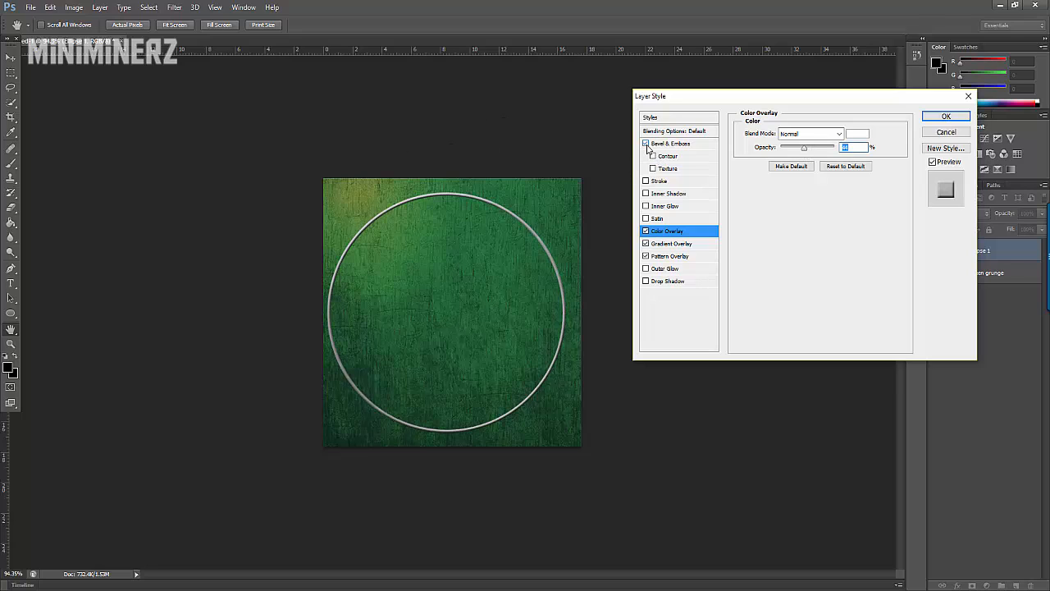
pyautogui.click(668, 144)
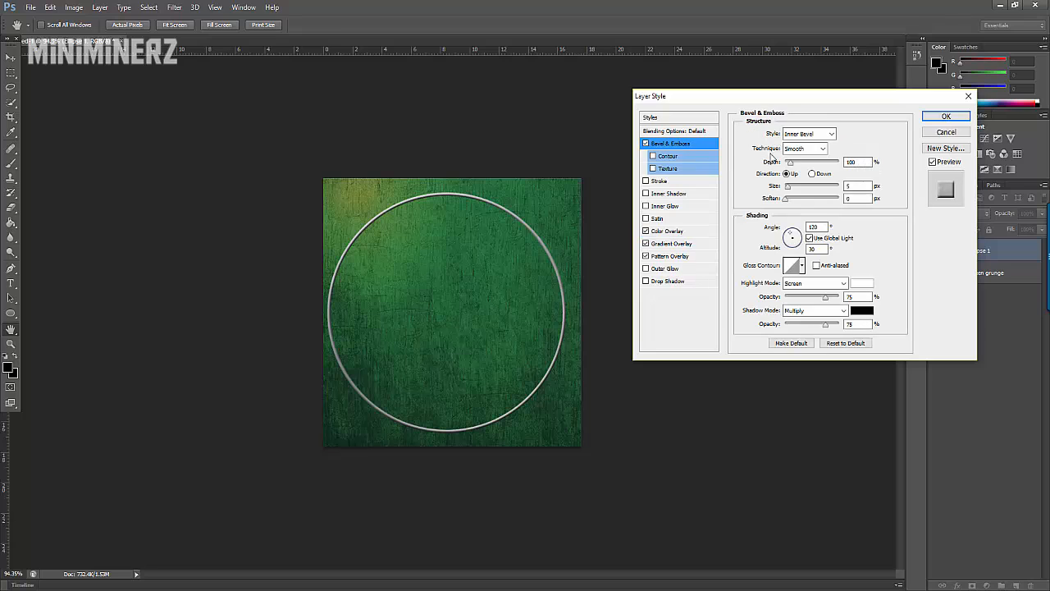
pyautogui.moveTo(790, 164); pyautogui.dragTo(786, 161)
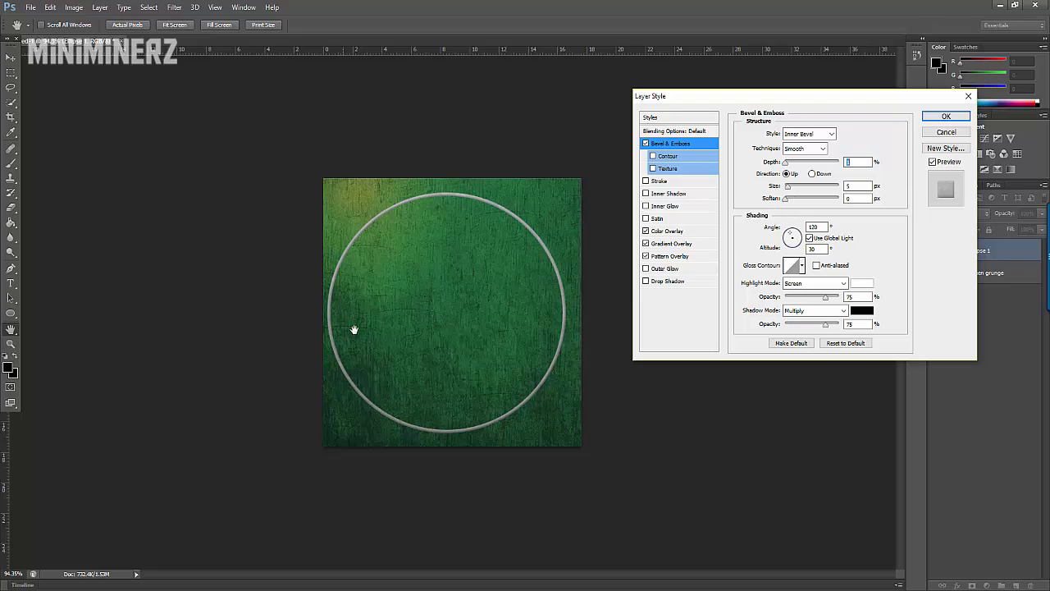
pyautogui.click(654, 169)
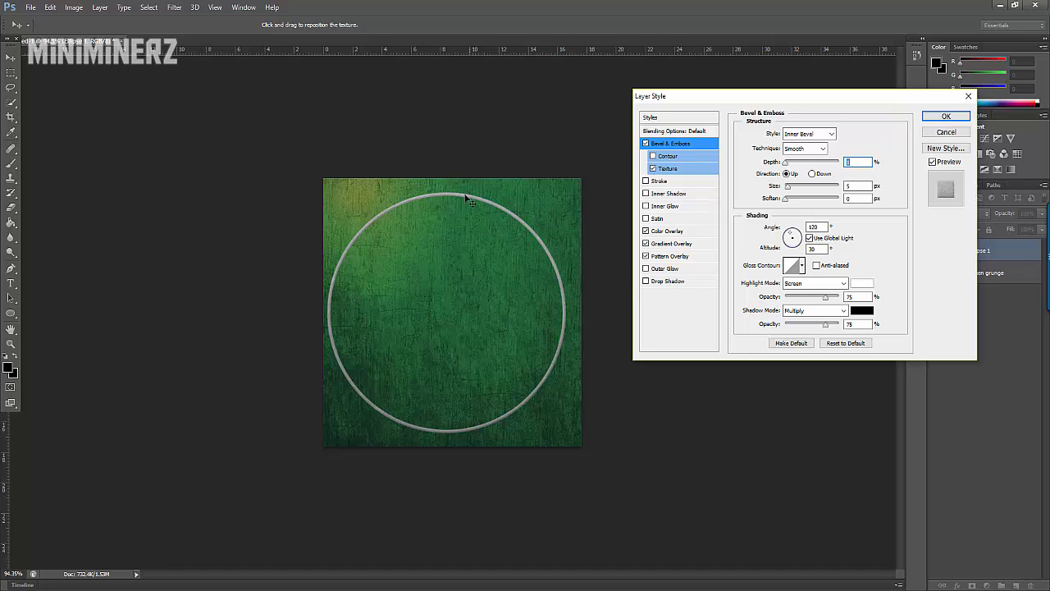
pyautogui.click(653, 156)
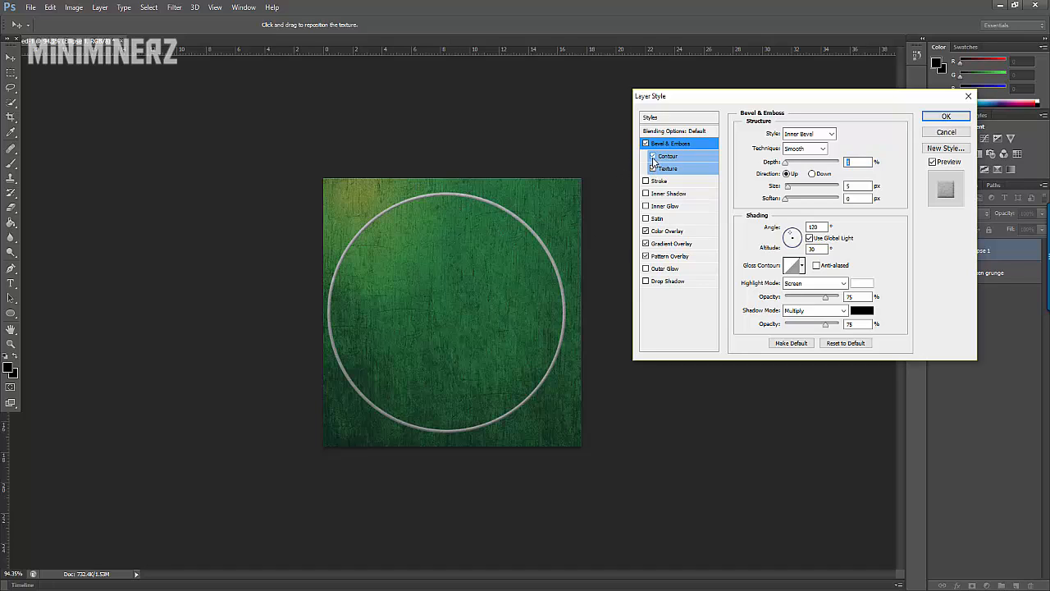
pyautogui.click(653, 156)
pyautogui.press('Return')
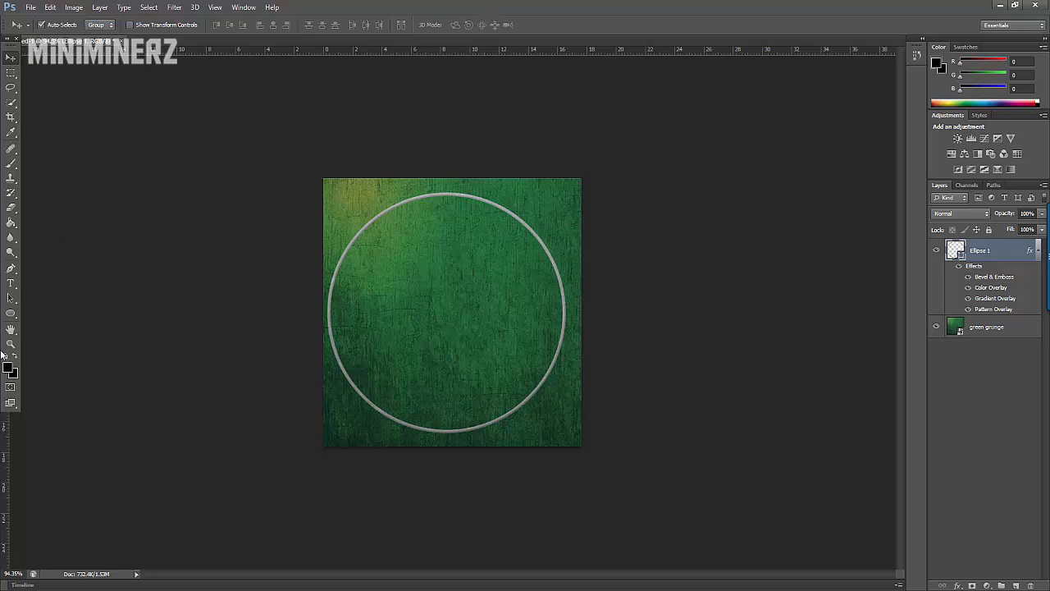
# Step: Add a text layer with the letter M inside the ring
pyautogui.click(11, 283)
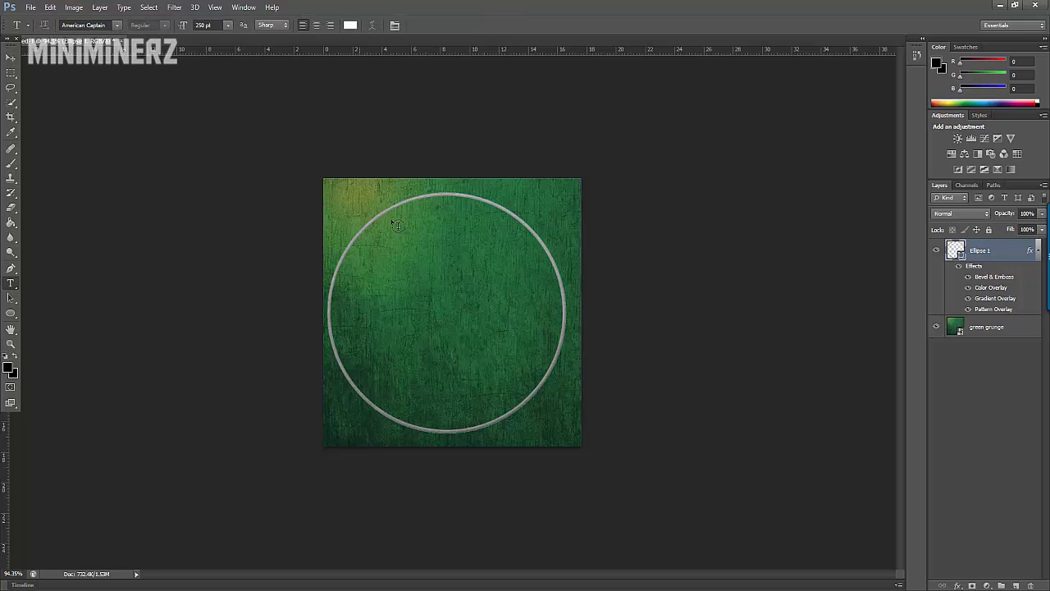
pyautogui.click(357, 274)
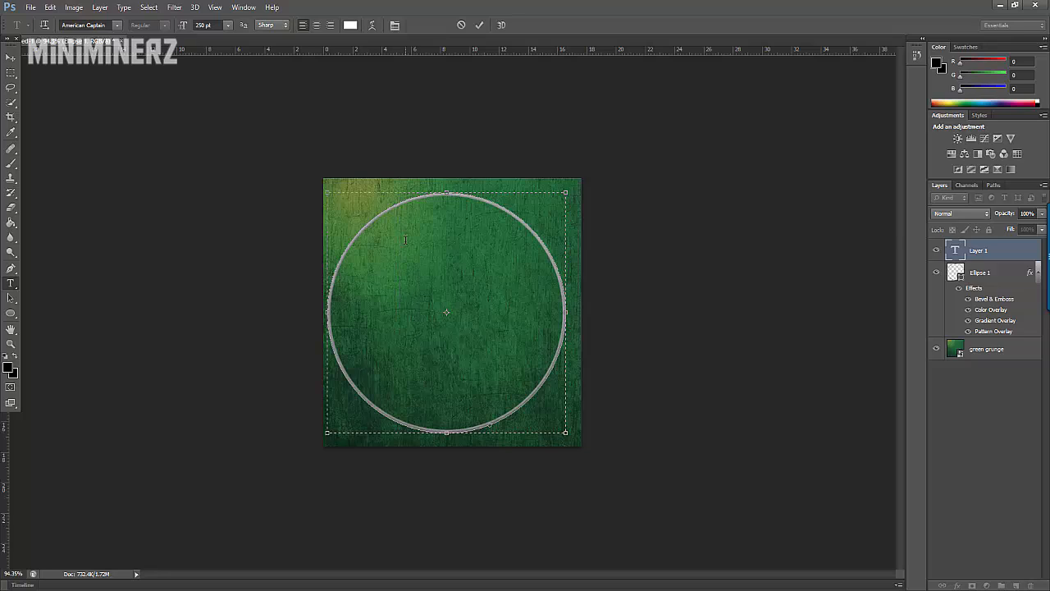
pyautogui.write('M')
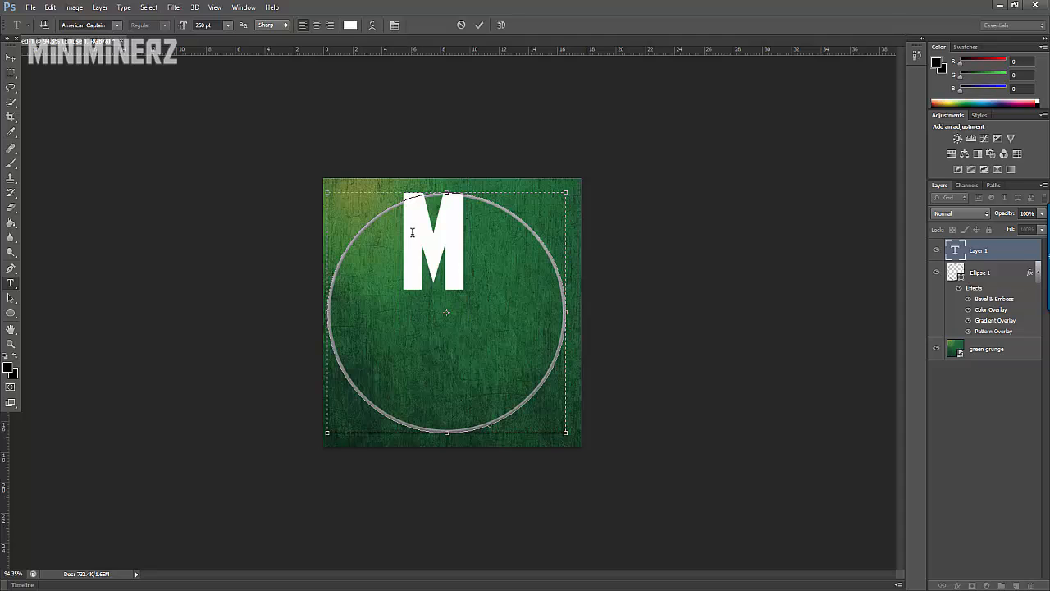
# Step: Set the font of the letter M to Aldo the Apache
pyautogui.click(118, 26)
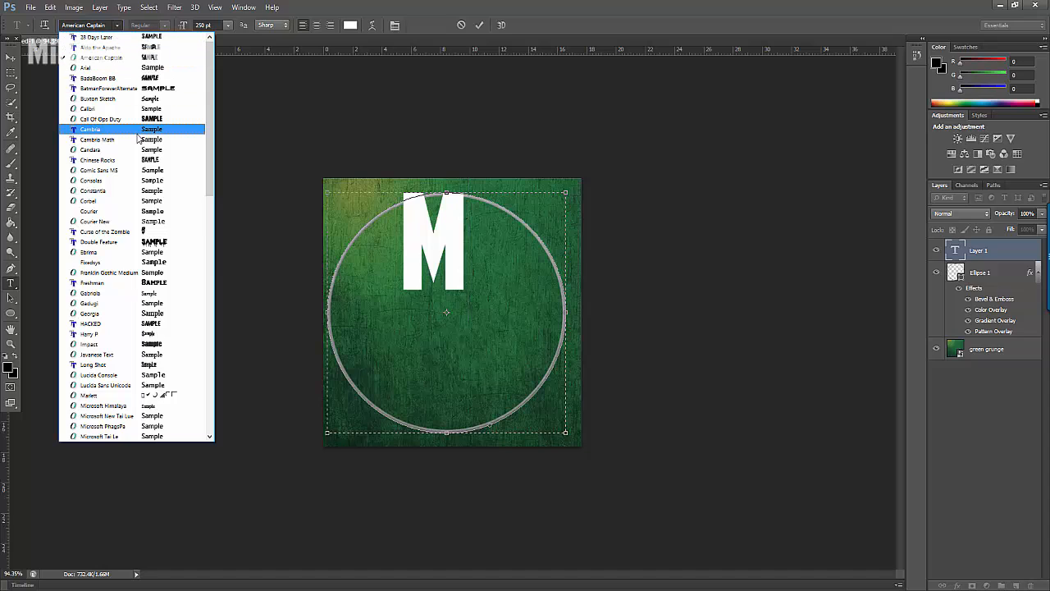
pyautogui.click(161, 48)
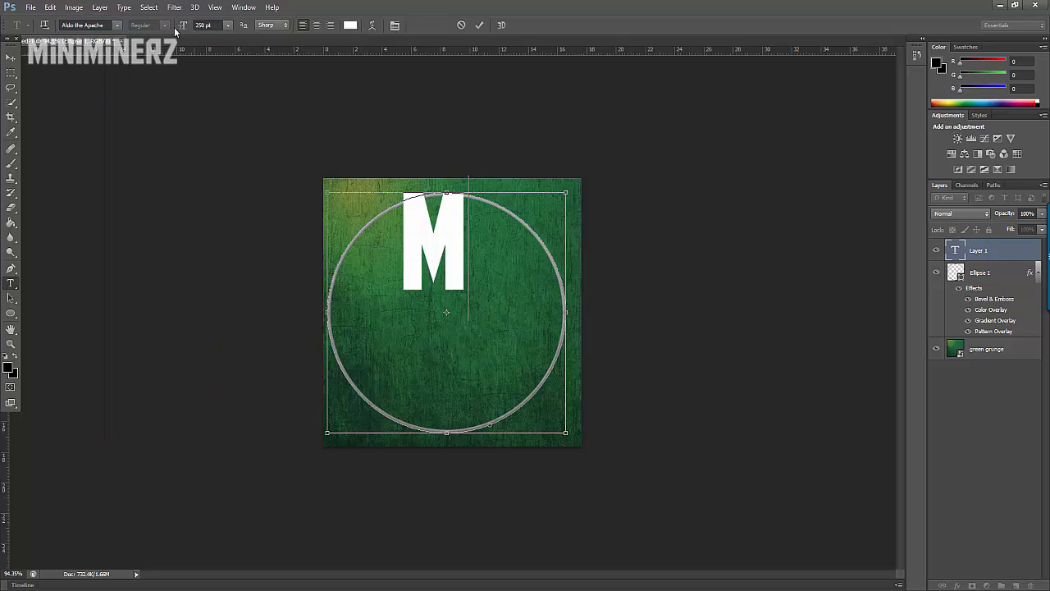
pyautogui.hotkey('ctrl', 'a')
pyautogui.click(117, 26)
pyautogui.scroll(1, 131, 61)
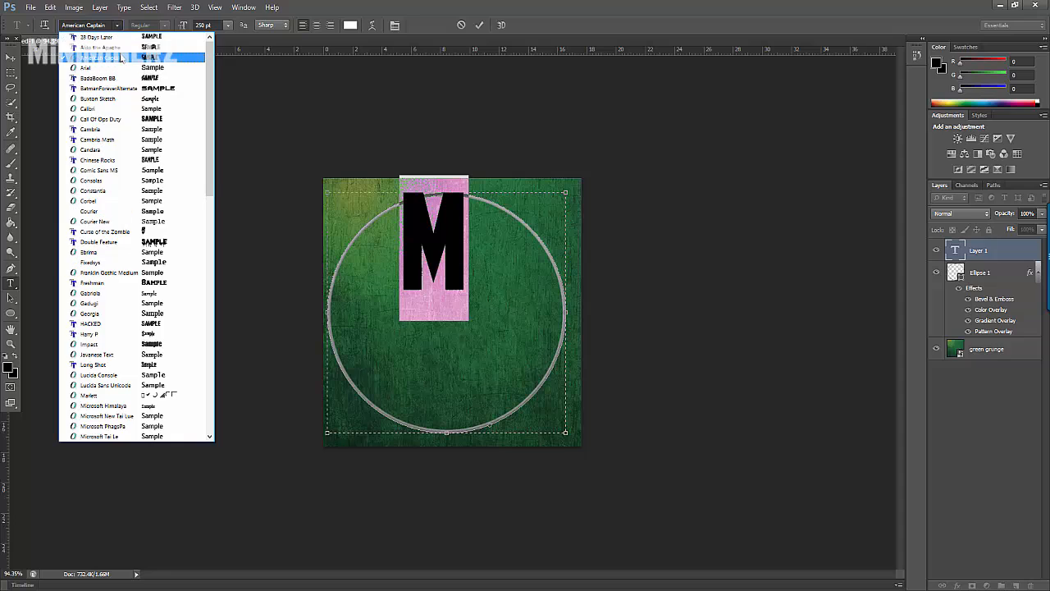
pyautogui.click(131, 48)
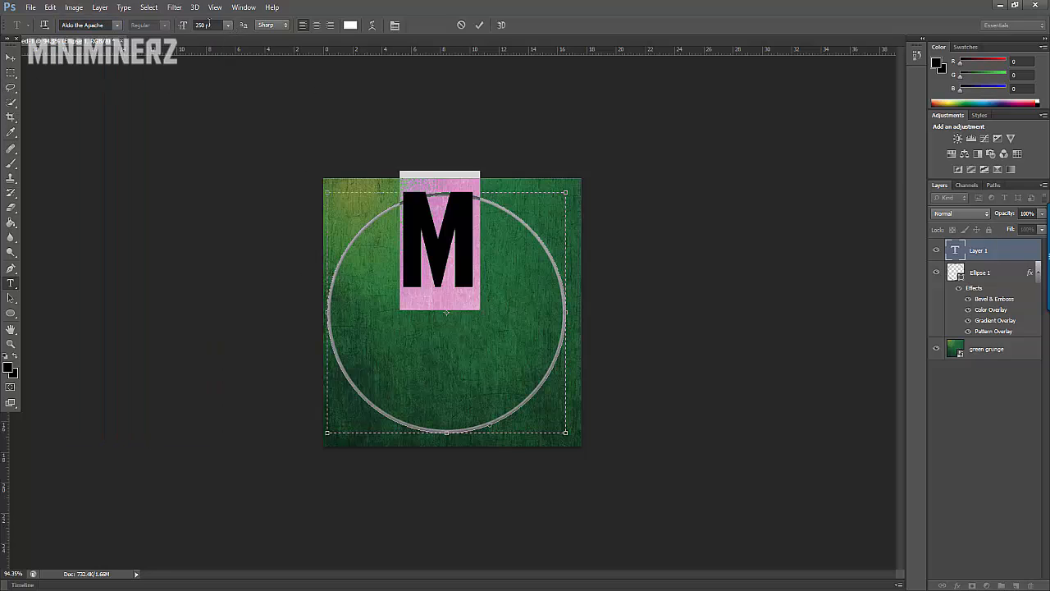
# Step: Place the M on a new text layer at 500 pt and centre it inside the ring
pyautogui.click(197, 25)
pyautogui.click(229, 26)
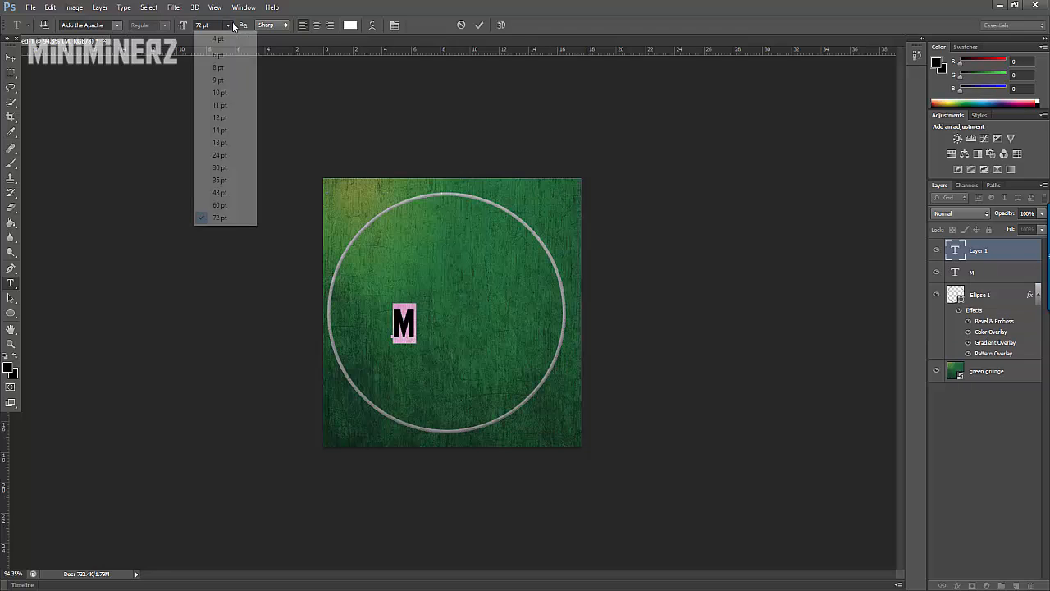
pyautogui.click(203, 26)
pyautogui.doubleClick(203, 25)
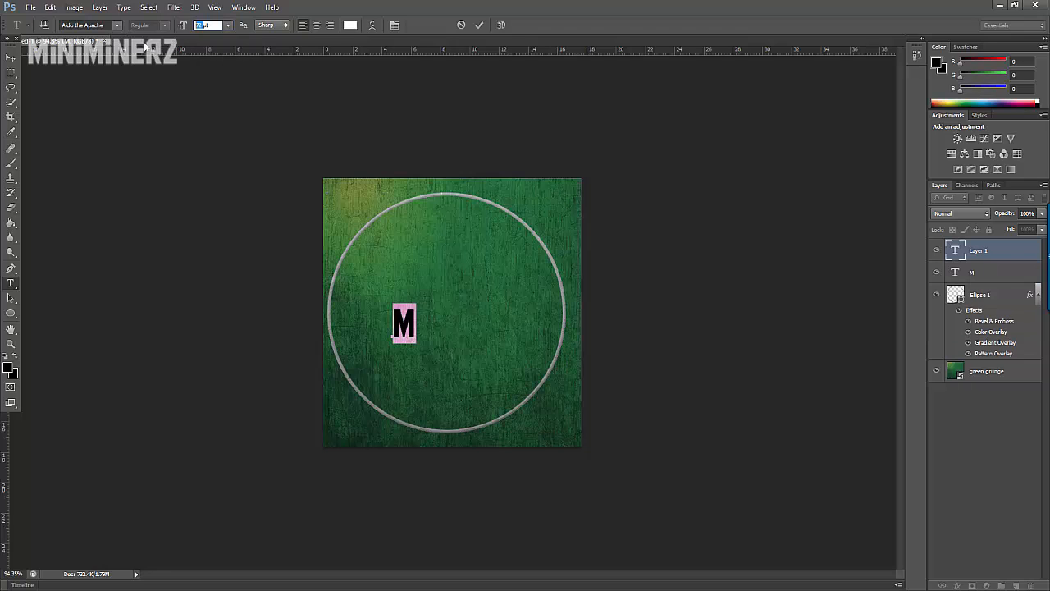
pyautogui.write('400')
pyautogui.press('Return')
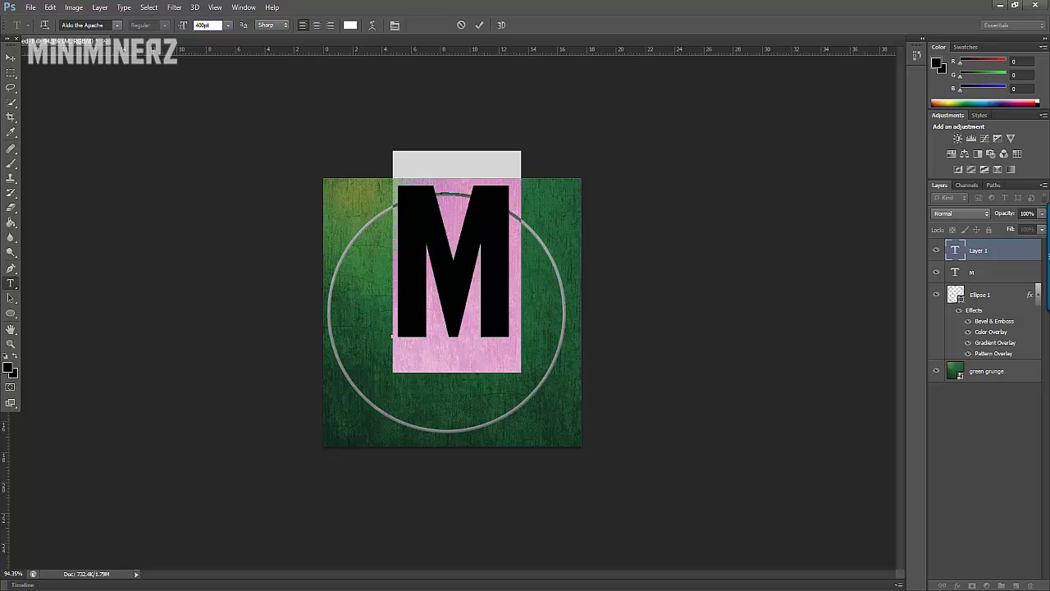
pyautogui.write('500')
pyautogui.press('Return')
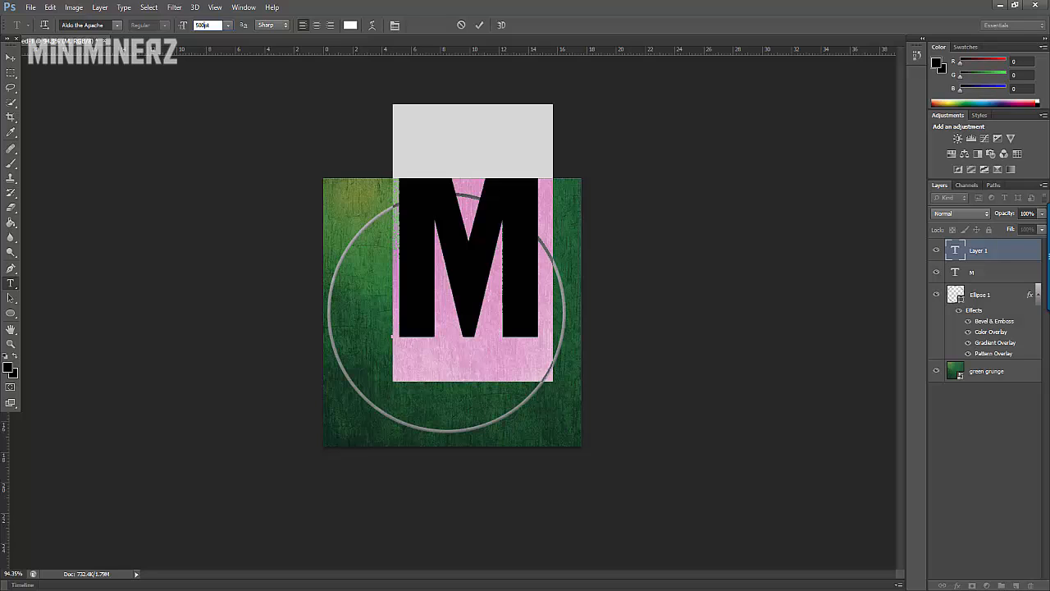
pyautogui.press('Return')
pyautogui.click(10, 57)
pyautogui.moveTo(457, 238); pyautogui.dragTo(437, 294)
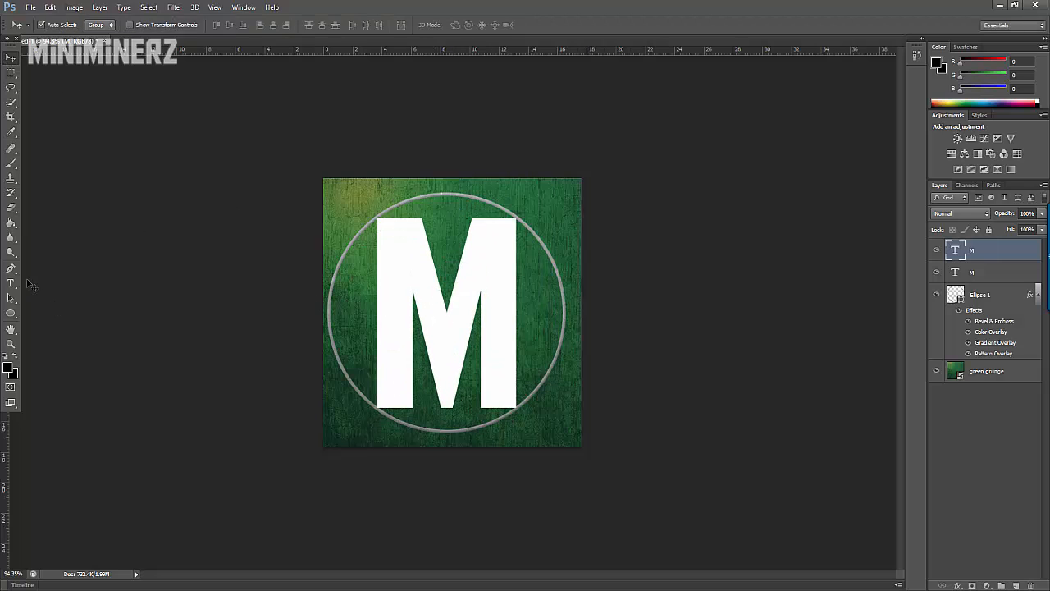
# Step: Reduce the M's font size to 470 pt and recentre the letter inside the ring
pyautogui.click(11, 283)
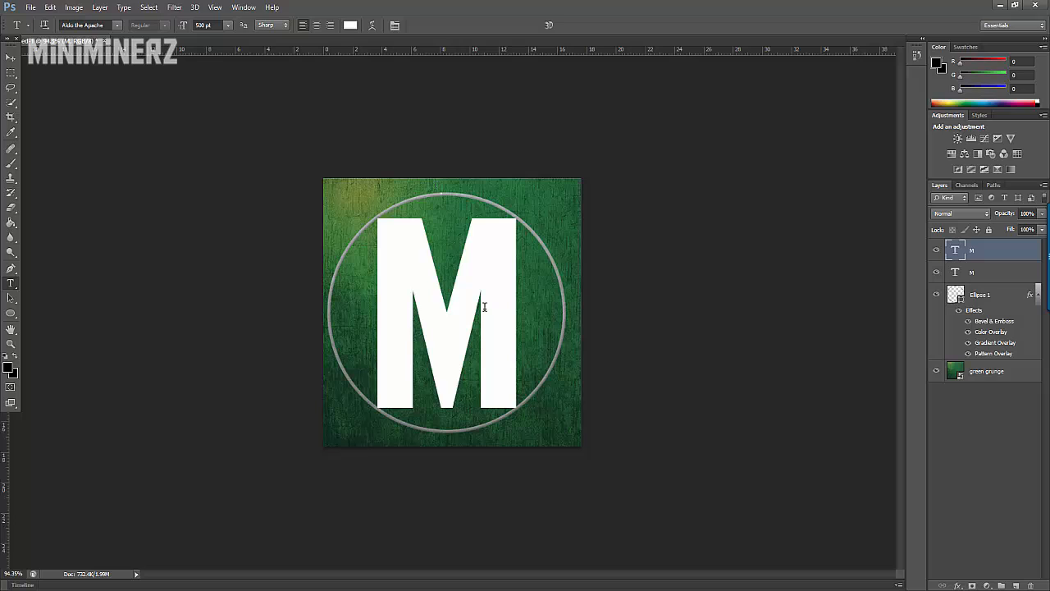
pyautogui.click(486, 278)
pyautogui.press('ctrl')
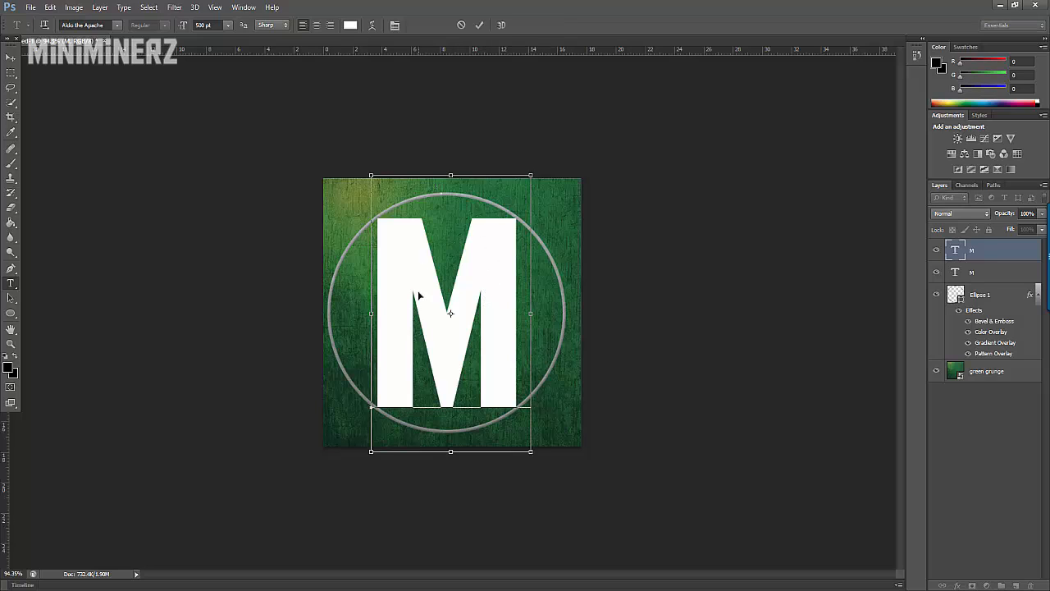
pyautogui.hotkey('ctrl', 'a')
pyautogui.click(195, 26)
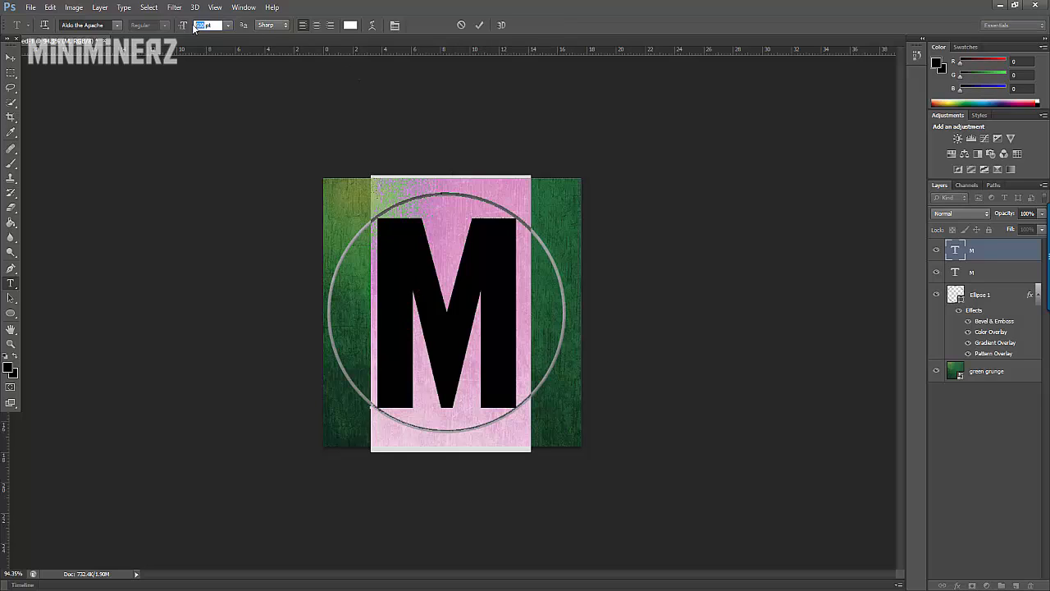
pyautogui.write('470')
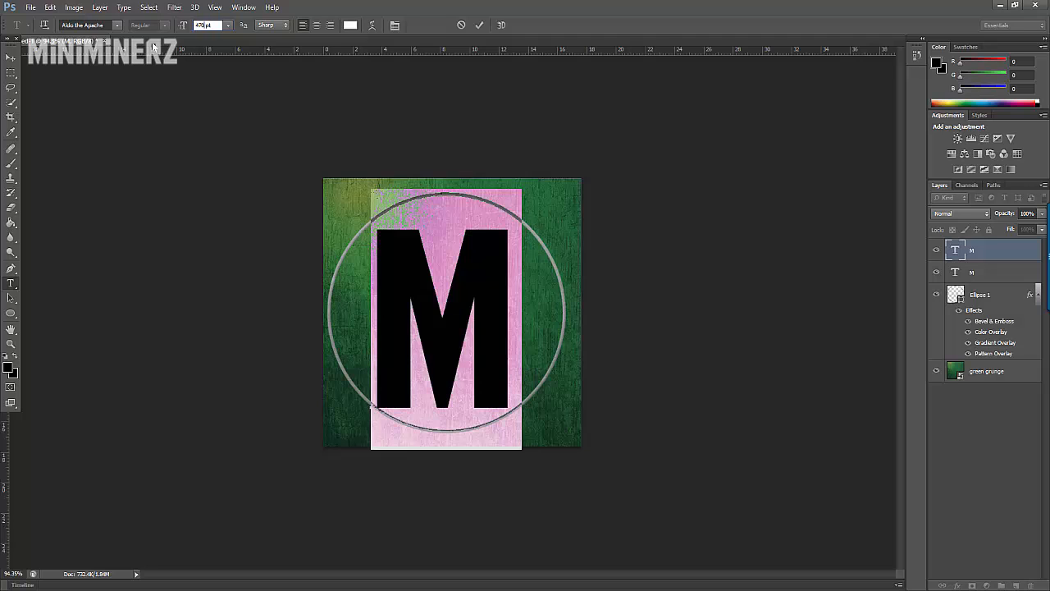
pyautogui.rightClick(153, 44)
pyautogui.click(10, 58)
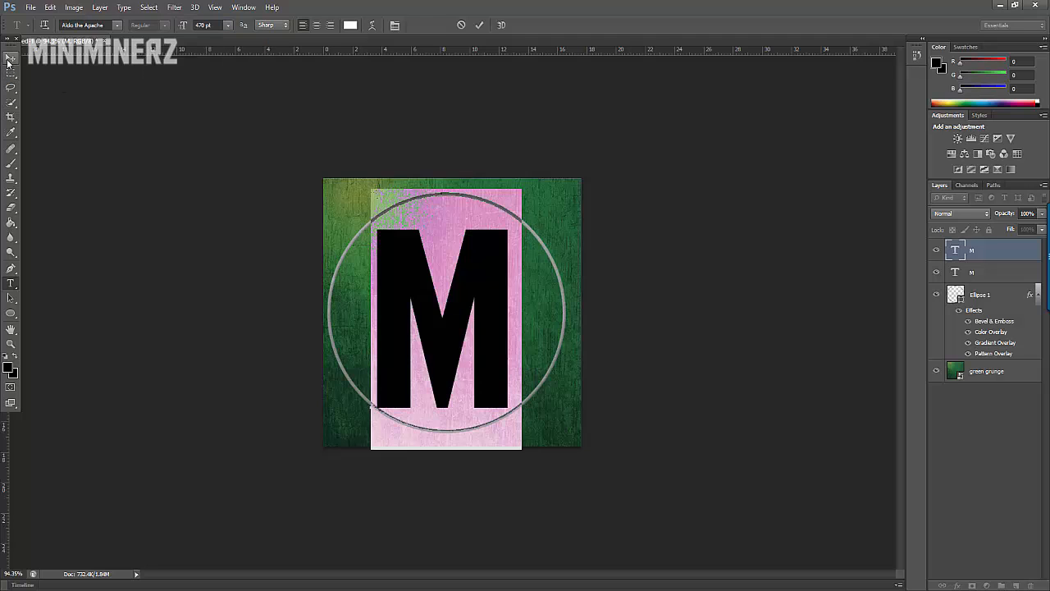
pyautogui.moveTo(471, 322)
pyautogui.mouseDown()
pyautogui.moveTo(484, 307)
pyautogui.moveTo(476, 315)
pyautogui.mouseUp()
# Step: Free-transform the M to about 103.6% scale, rotate it about 2.2° clockwise and keep it centred in the ring
pyautogui.hotkey('ctrl', 't')
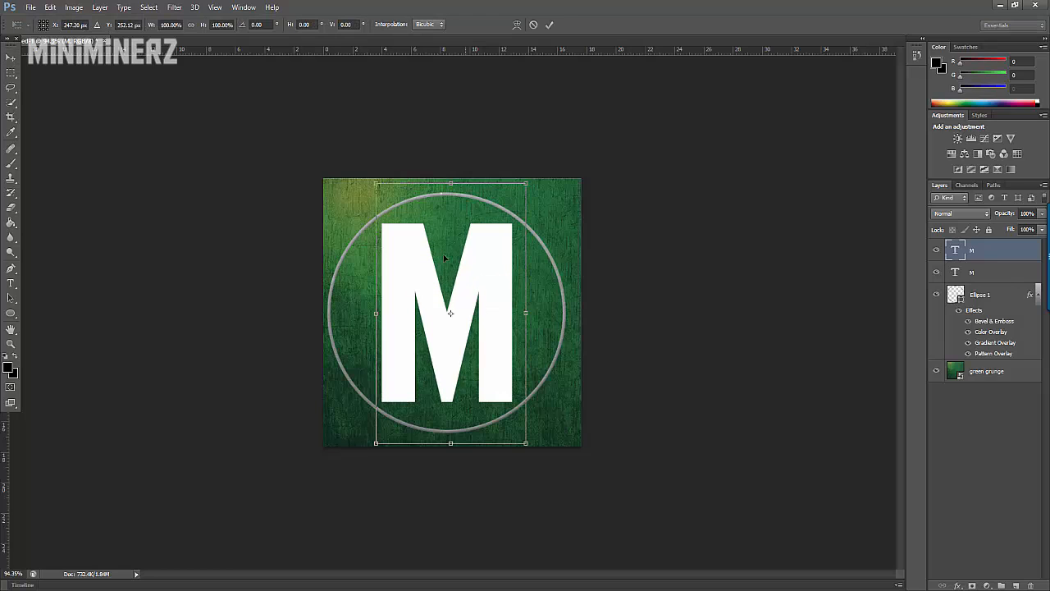
pyautogui.moveTo(375, 181); pyautogui.dragTo(374, 177)
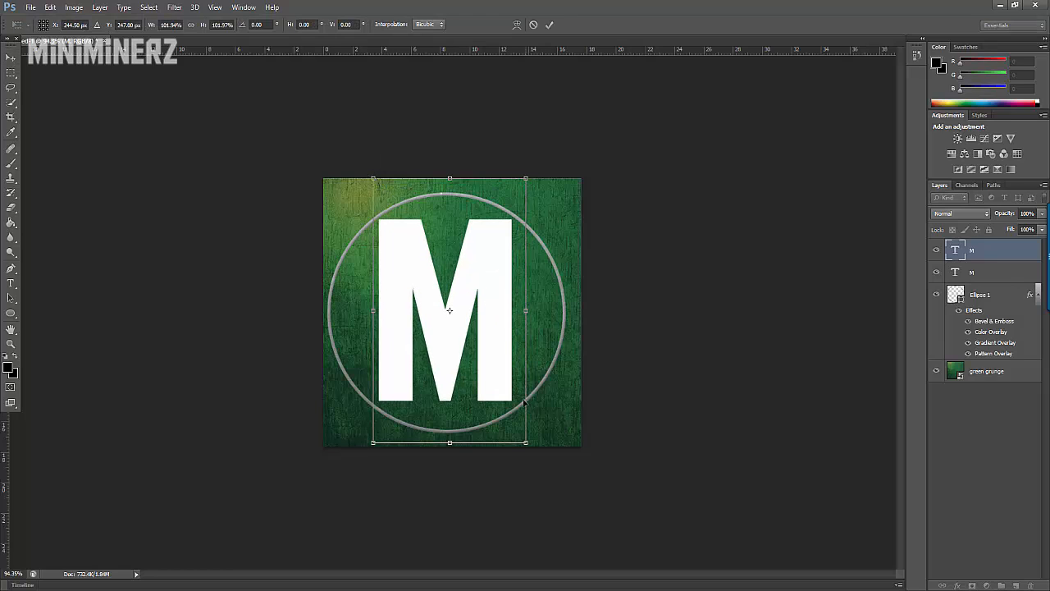
pyautogui.moveTo(531, 445); pyautogui.dragTo(530, 448)
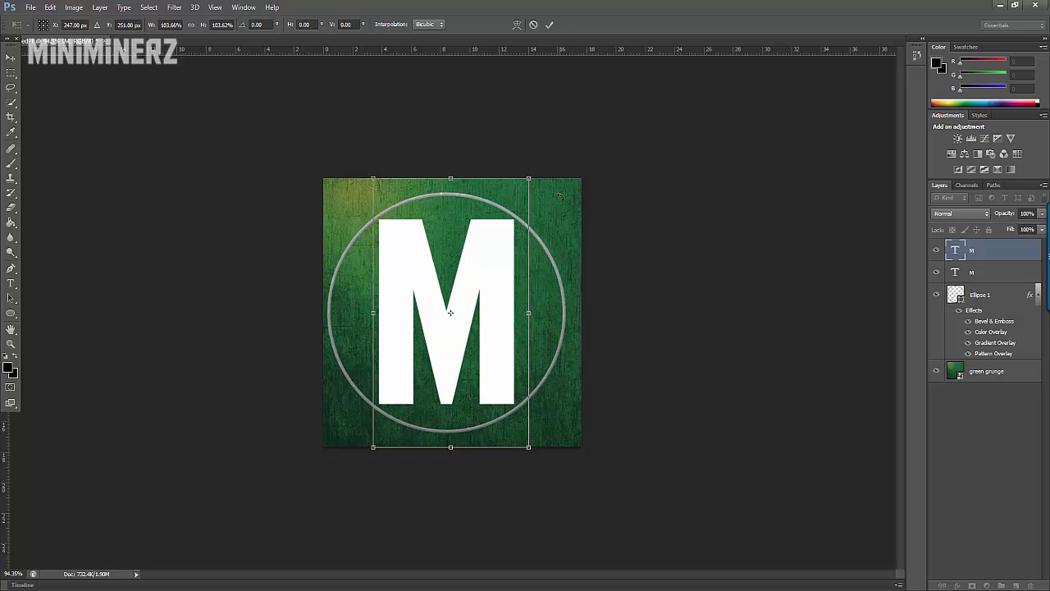
pyautogui.moveTo(561, 196); pyautogui.dragTo(566, 193)
pyautogui.moveTo(483, 274); pyautogui.dragTo(482, 280)
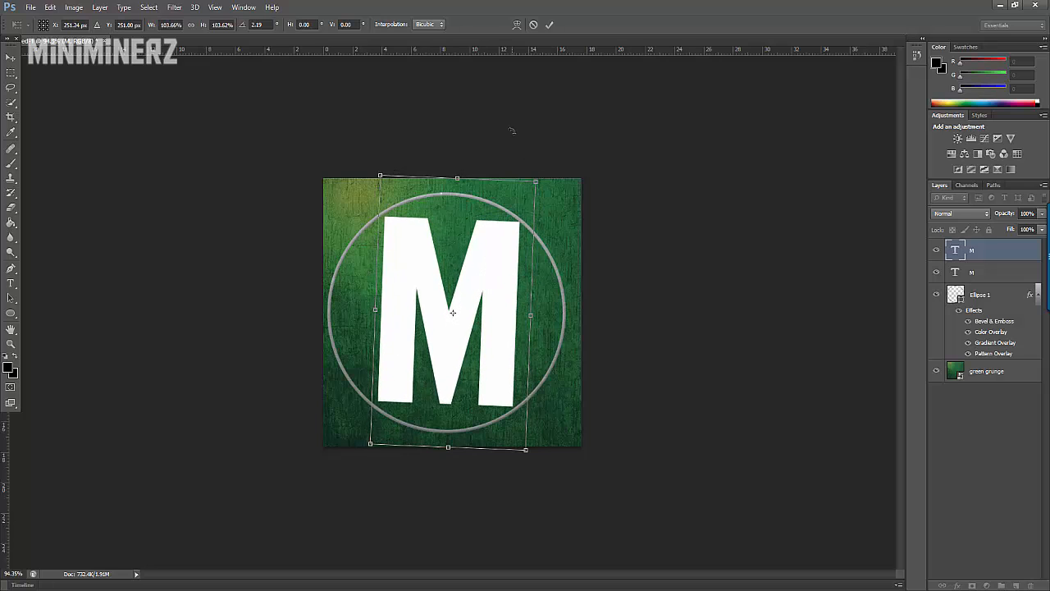
pyautogui.click(550, 24)
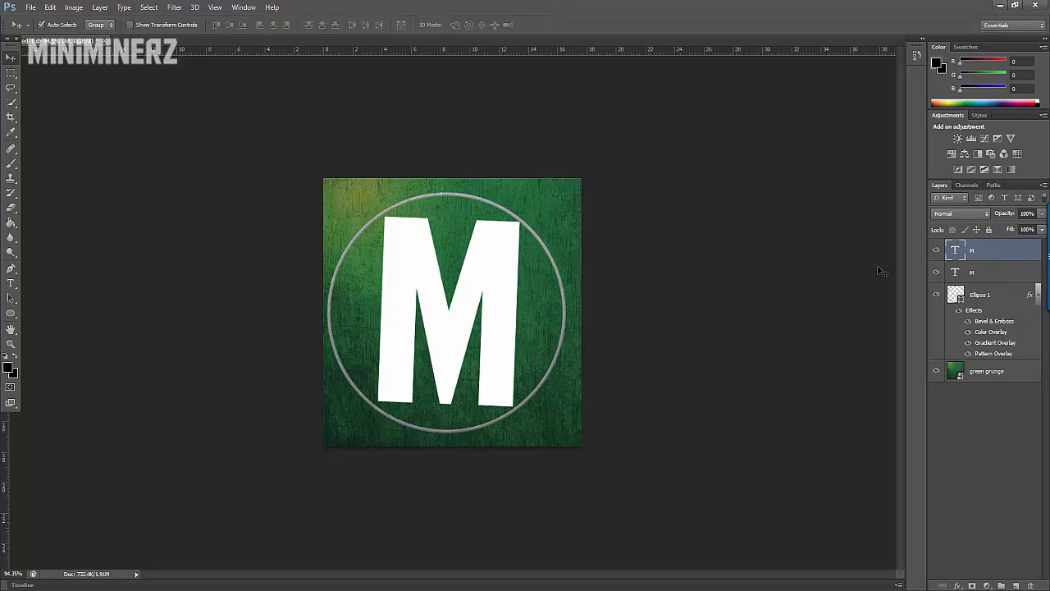
# Step: Add a black drop shadow to the M with 100% opacity, 0 px distance, 44% spread and an enlarged size
pyautogui.rightClick(991, 253)
pyautogui.click(944, 151)
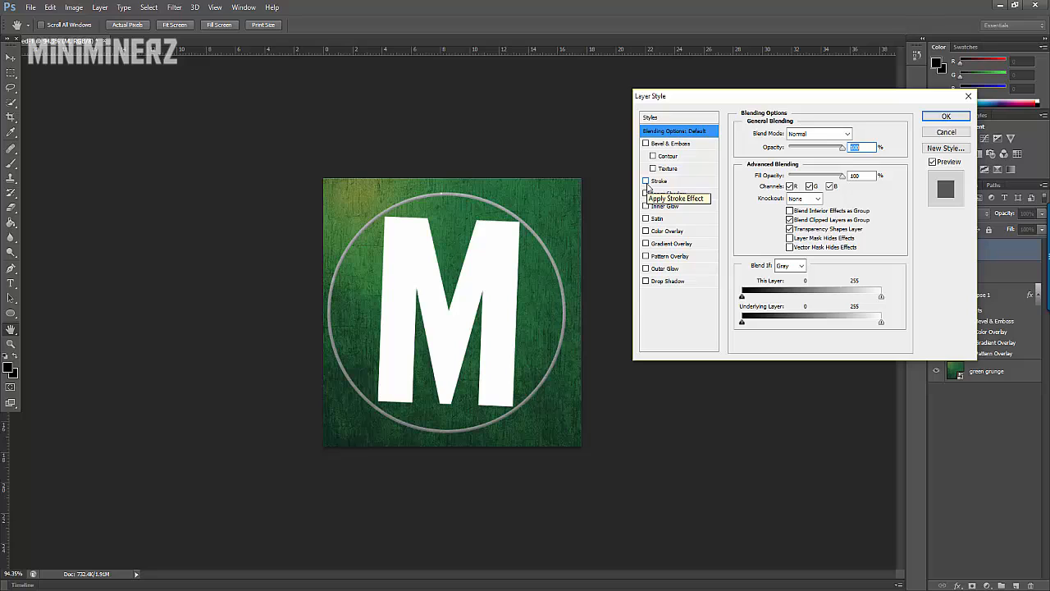
pyautogui.click(648, 281)
pyautogui.moveTo(821, 147); pyautogui.dragTo(837, 148)
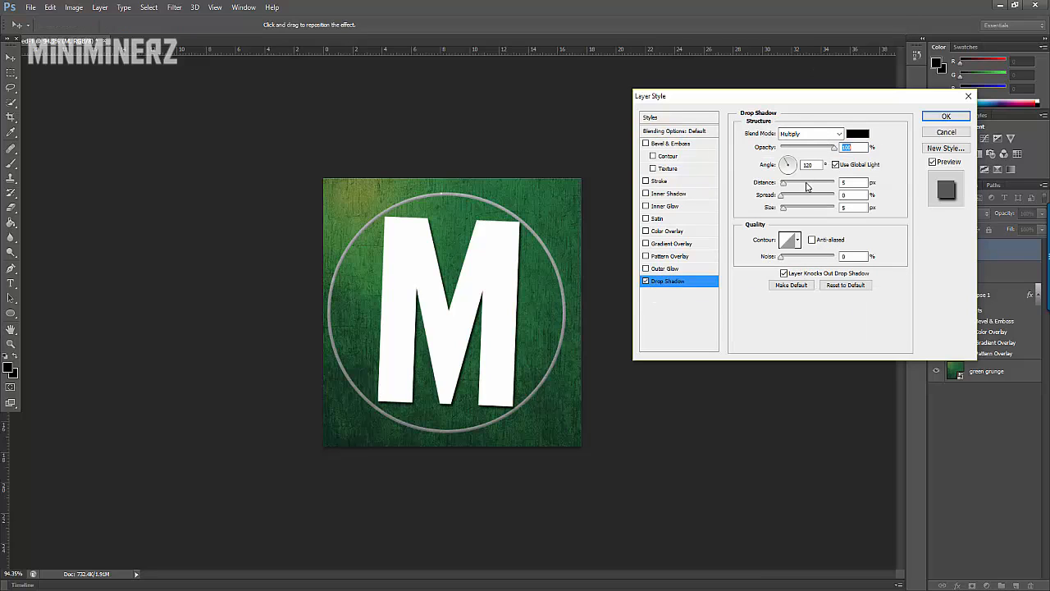
pyautogui.moveTo(783, 186); pyautogui.dragTo(801, 208)
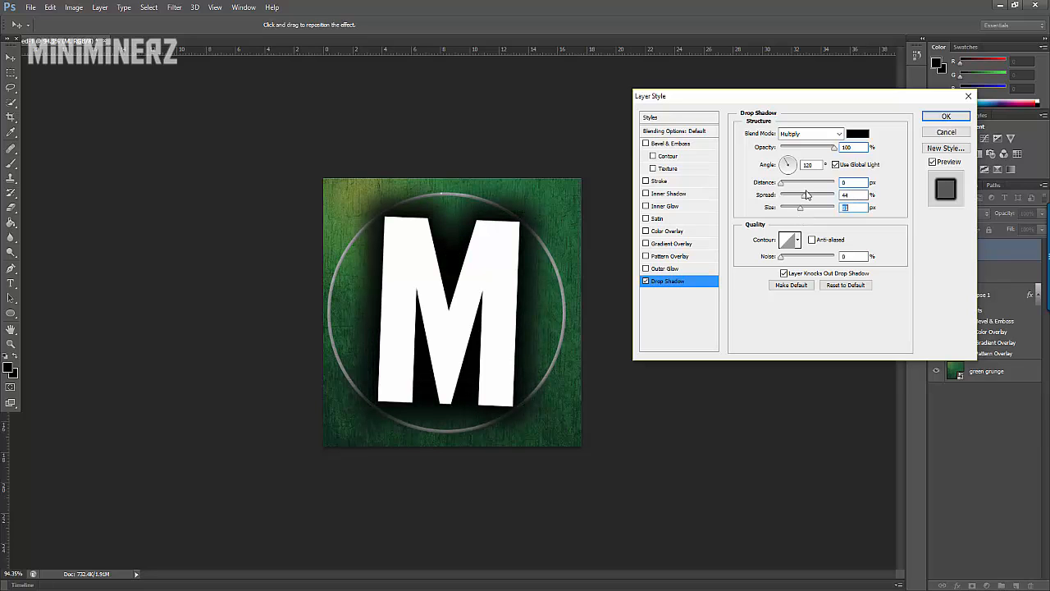
# Step: Add a linear gradient overlay from red (ff1515) to white to the M at about 20% opacity
pyautogui.click(646, 244)
pyautogui.click(670, 244)
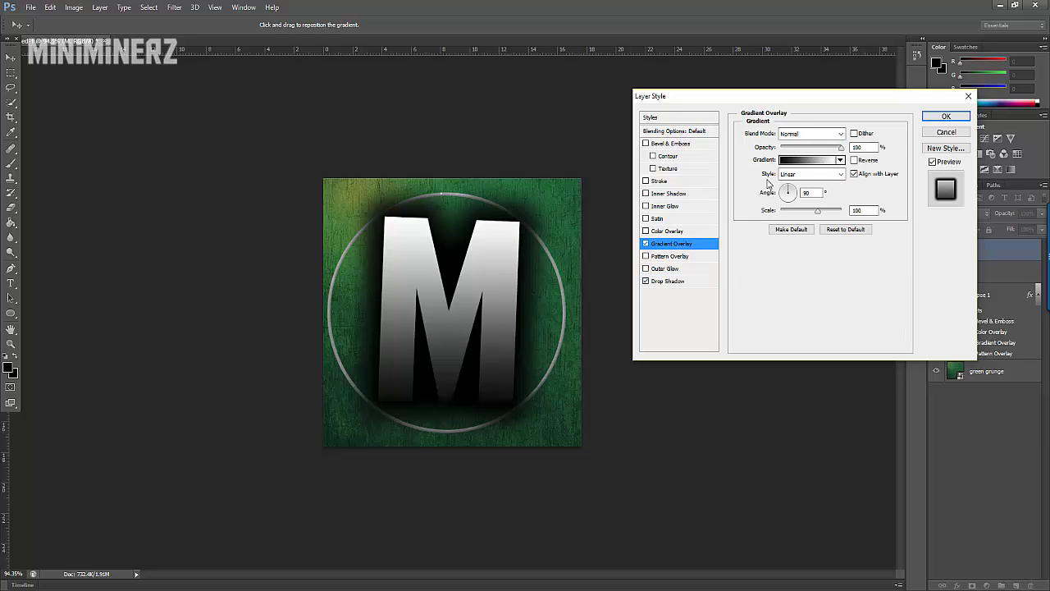
pyautogui.click(818, 161)
pyautogui.click(633, 84)
pyautogui.click(807, 160)
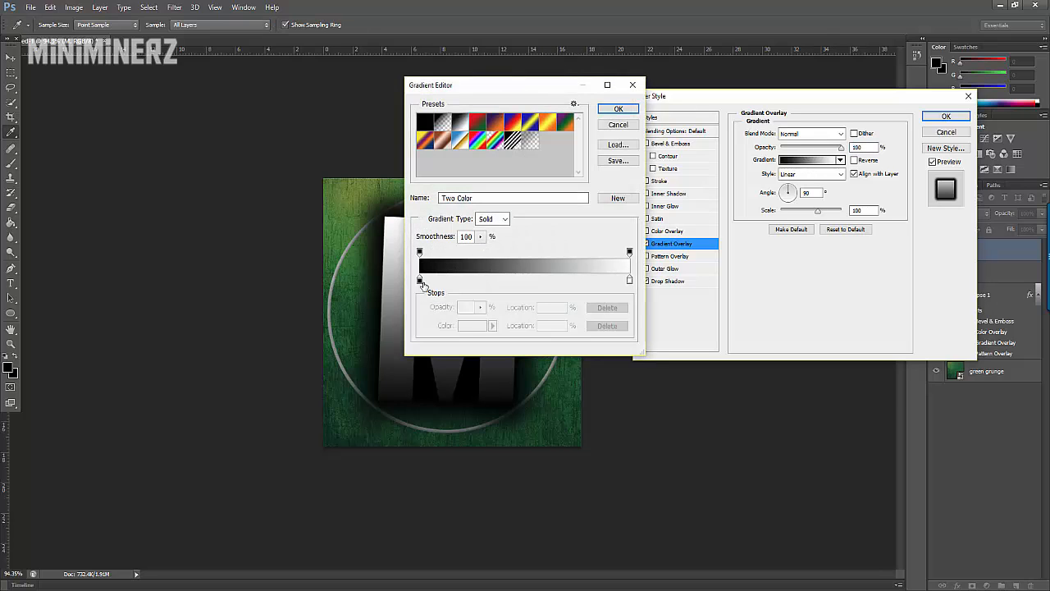
pyautogui.doubleClick(421, 281)
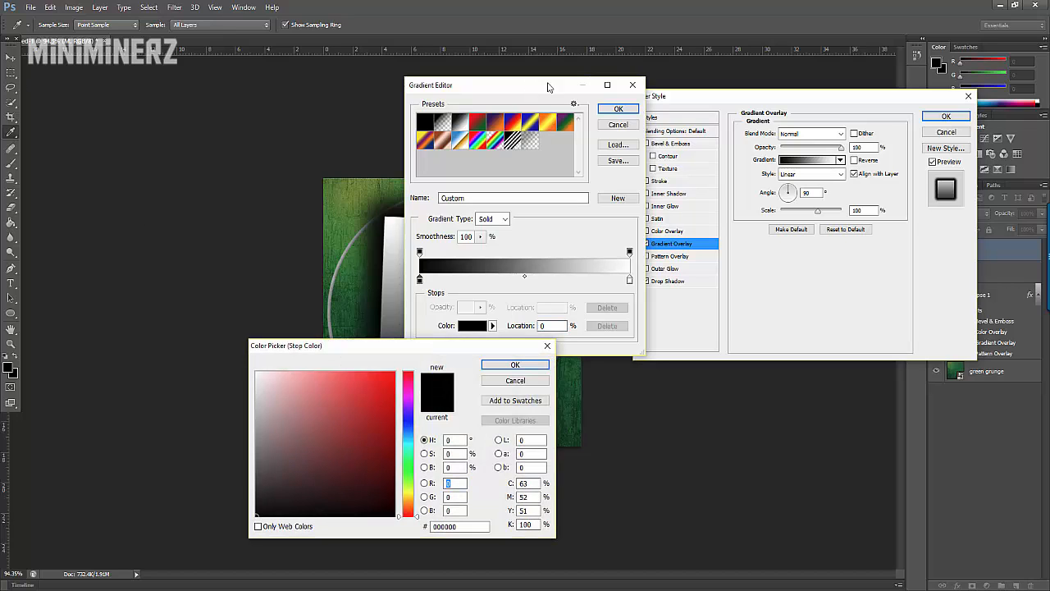
pyautogui.moveTo(490, 345); pyautogui.dragTo(358, 110)
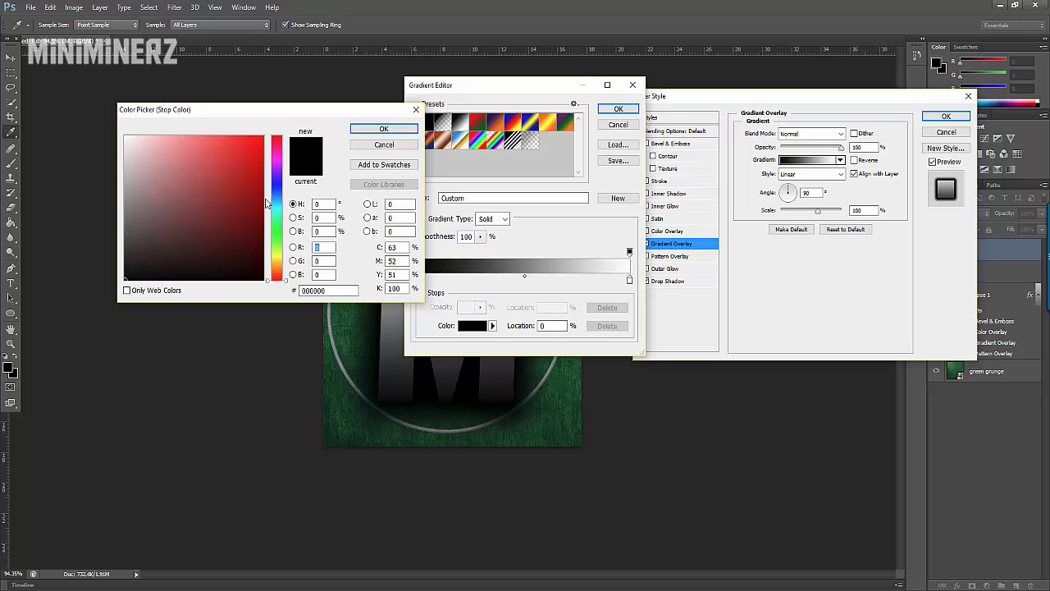
pyautogui.moveTo(172, 264); pyautogui.dragTo(246, 137)
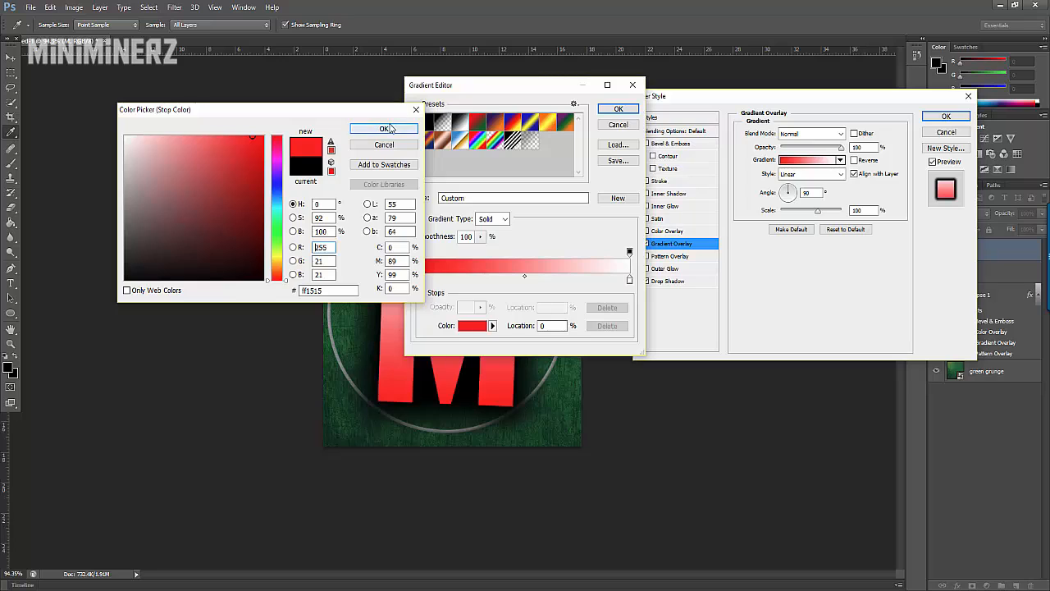
pyautogui.click(389, 129)
pyautogui.click(617, 110)
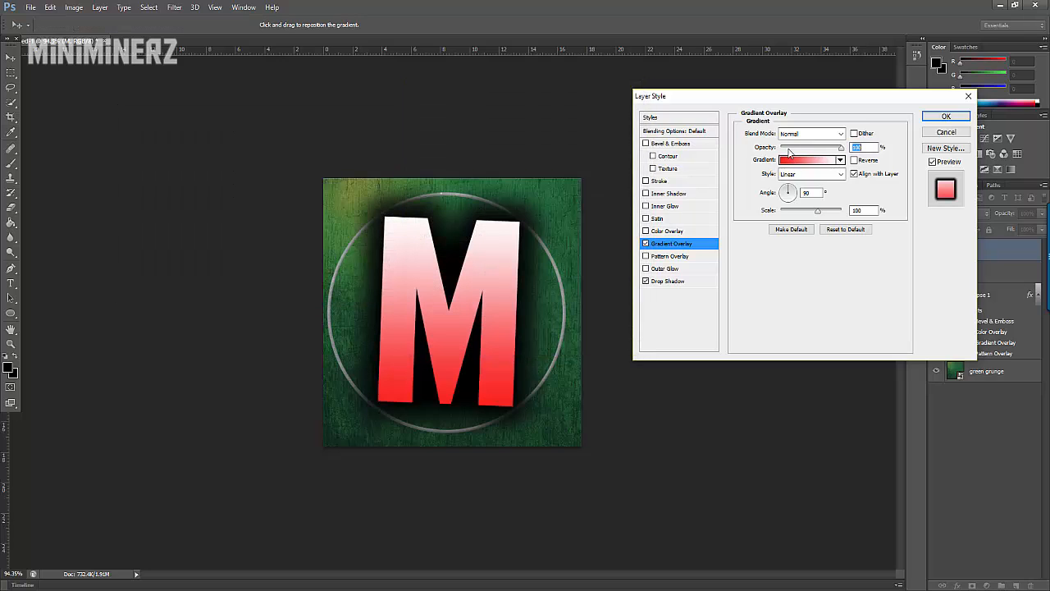
pyautogui.moveTo(795, 149); pyautogui.dragTo(792, 158)
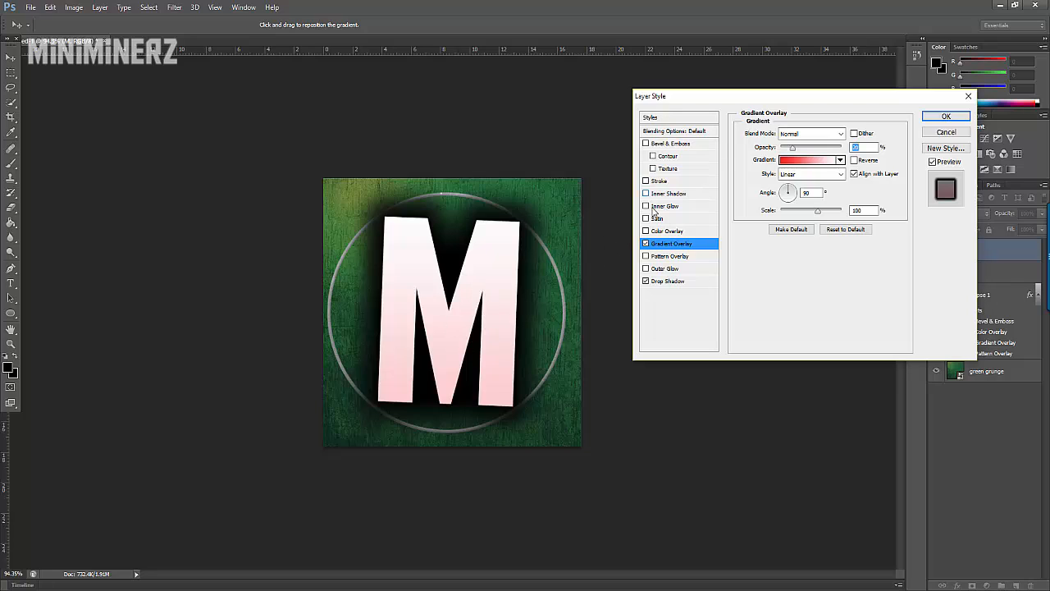
# Step: Add a smooth inner bevel and emboss to the M with the depth raised to 1000%
pyautogui.click(646, 144)
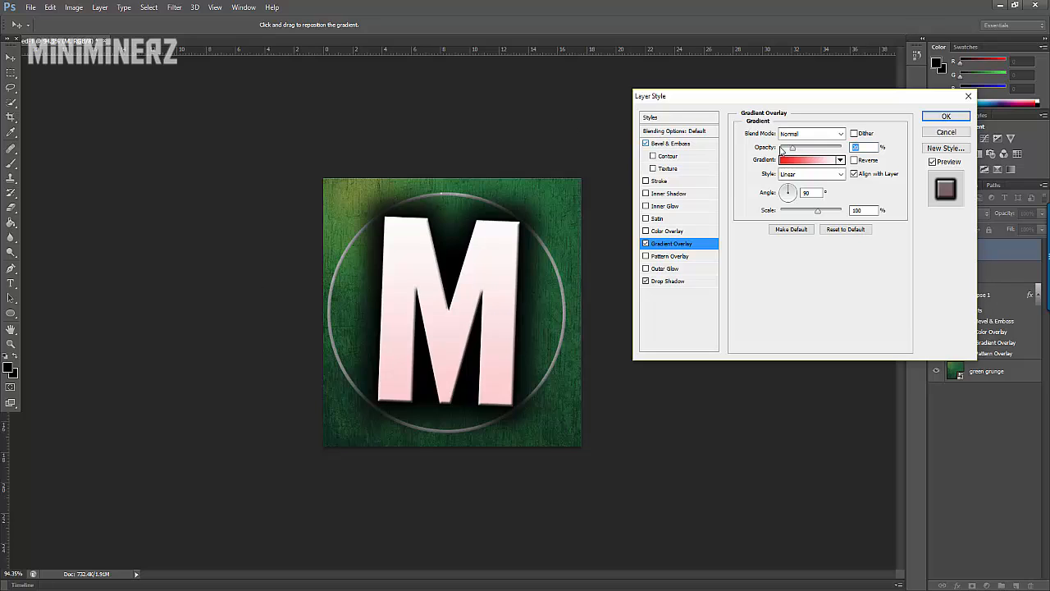
pyautogui.click(675, 144)
pyautogui.moveTo(792, 164); pyautogui.dragTo(852, 168)
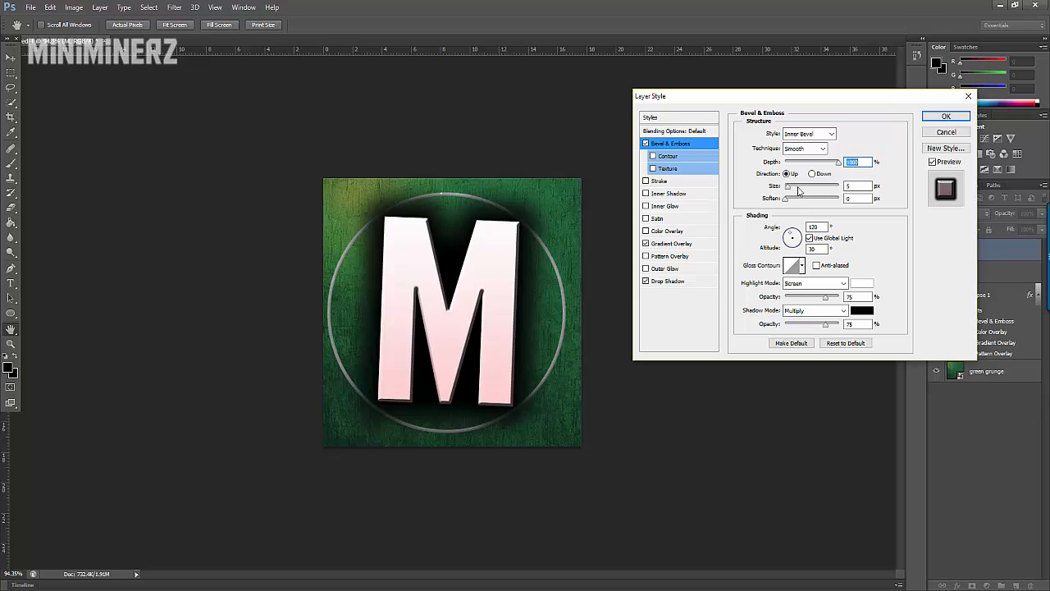
# Step: Try a bevel texture on the M at 11% scale and -55% depth, compare it on and off, and remove it
pyautogui.click(654, 169)
pyautogui.click(669, 169)
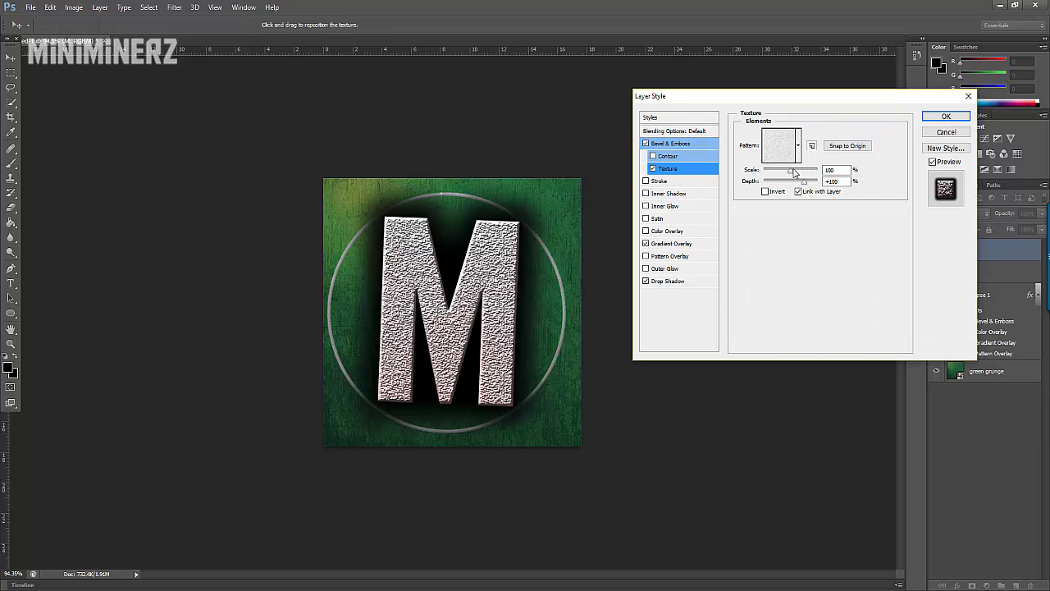
pyautogui.moveTo(793, 173); pyautogui.dragTo(767, 172)
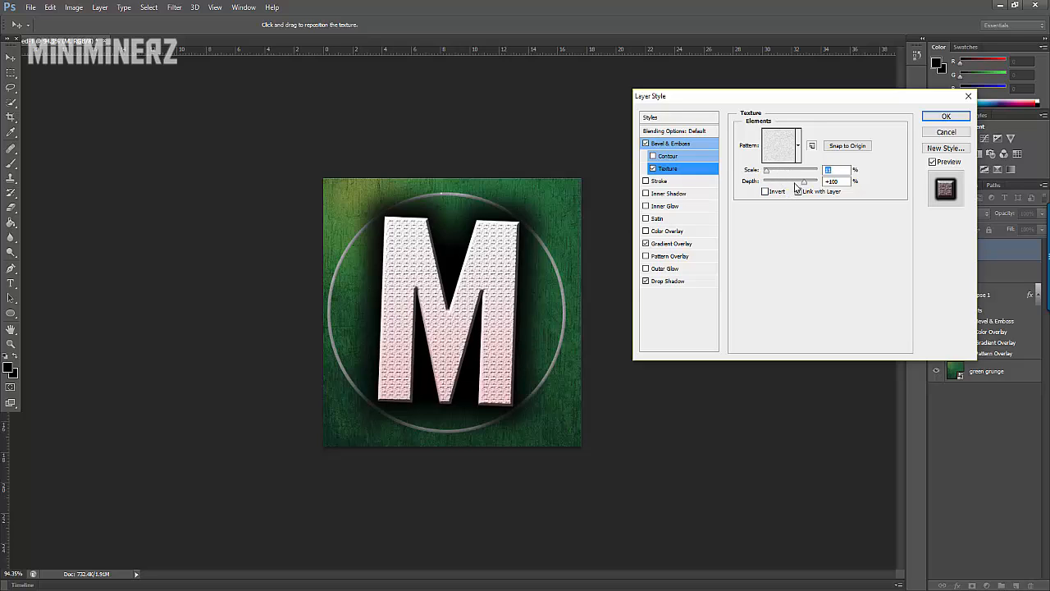
pyautogui.moveTo(796, 187); pyautogui.dragTo(778, 191)
pyautogui.moveTo(776, 185)
pyautogui.mouseDown()
pyautogui.moveTo(769, 192)
pyautogui.moveTo(783, 189)
pyautogui.mouseUp()
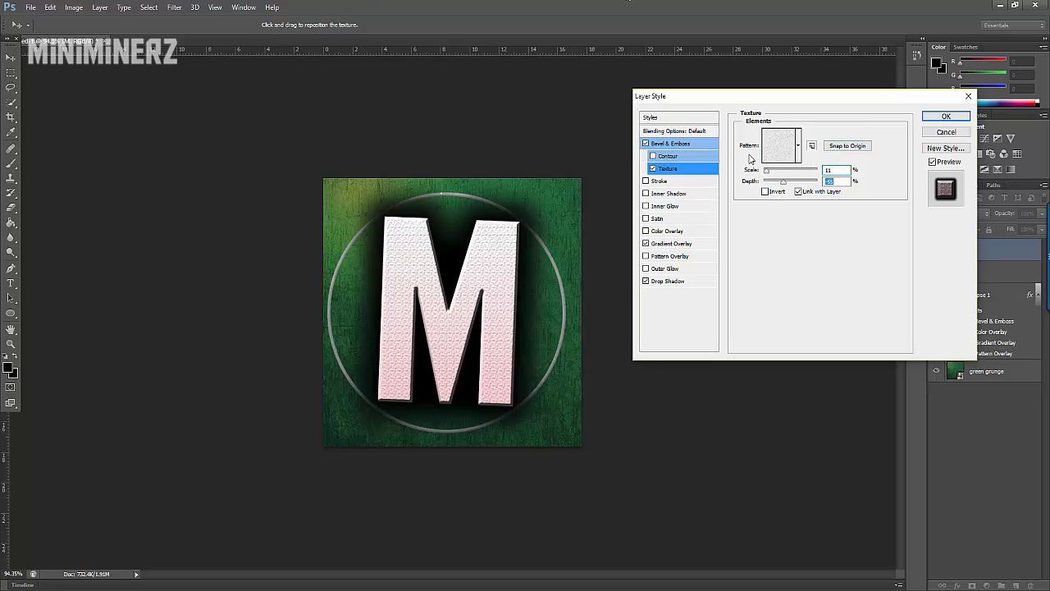
pyautogui.click(654, 169)
pyautogui.click(654, 169)
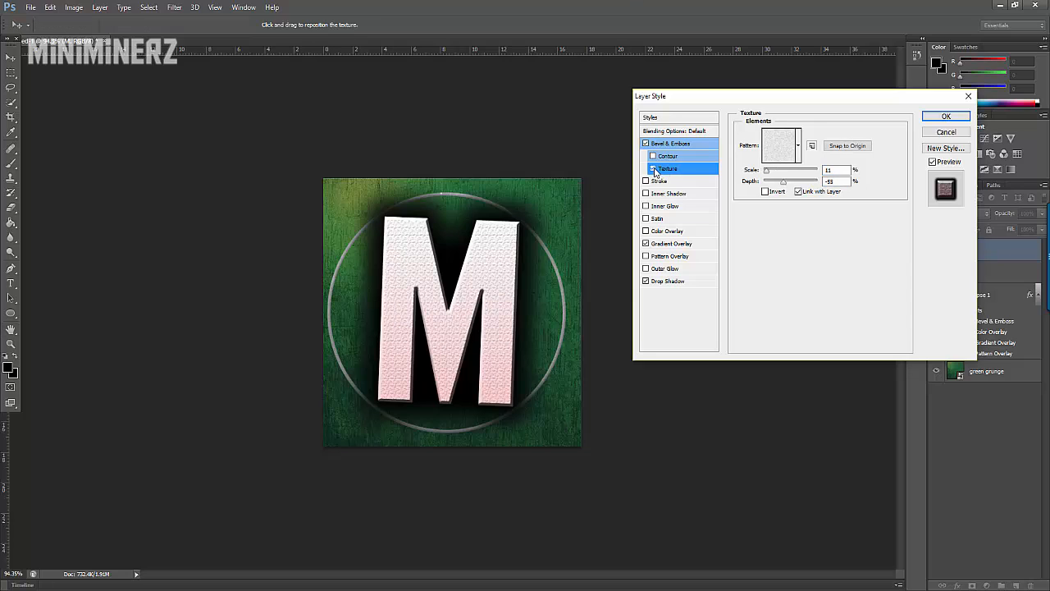
pyautogui.click(653, 170)
# Step: Try a stroke on the M, remove it, and add an inner shadow with its existing settings instead
pyautogui.click(645, 182)
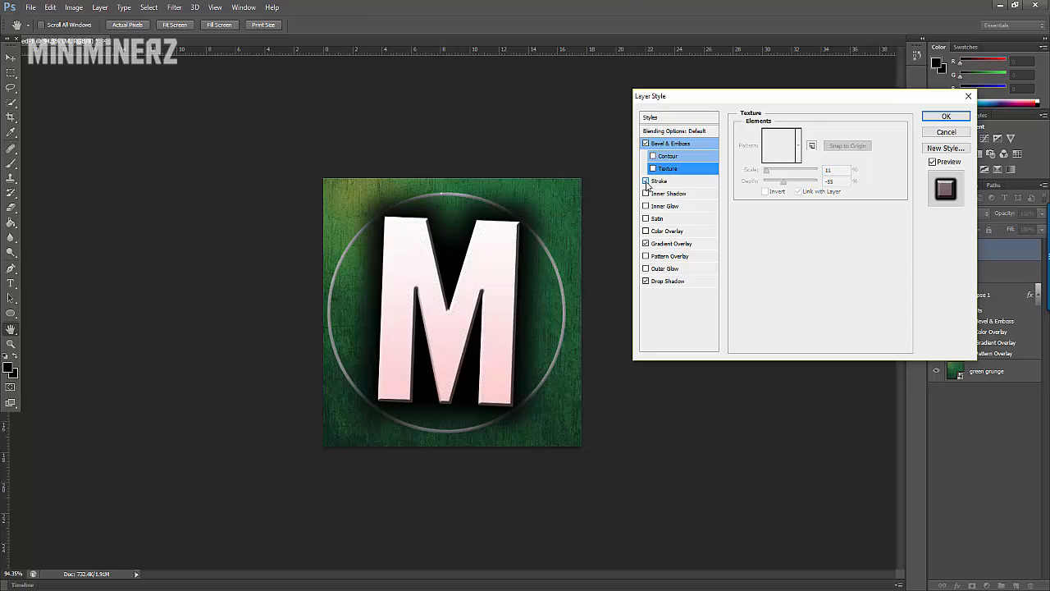
pyautogui.click(645, 182)
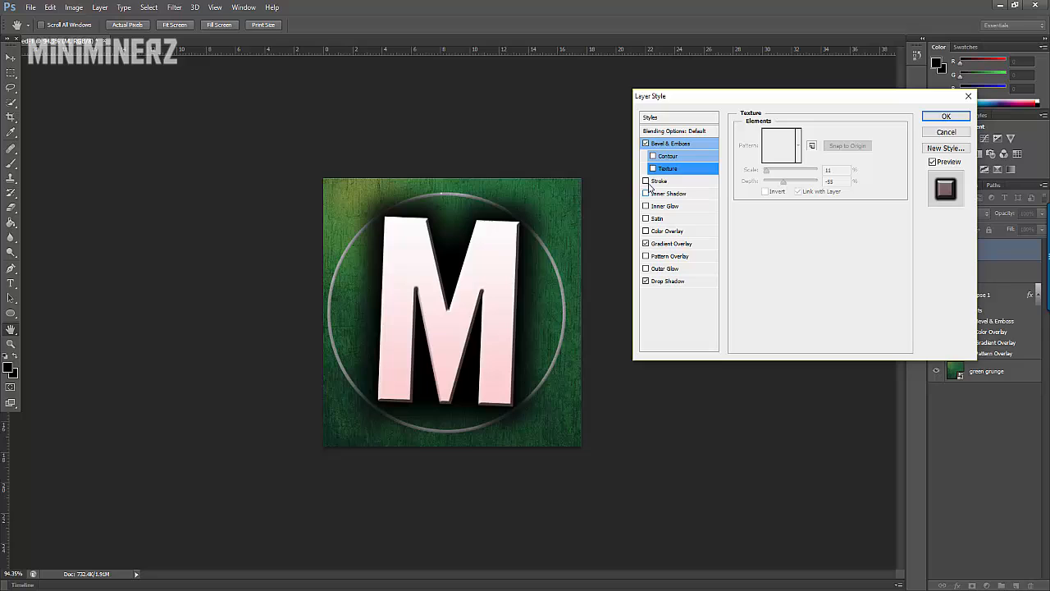
pyautogui.click(646, 194)
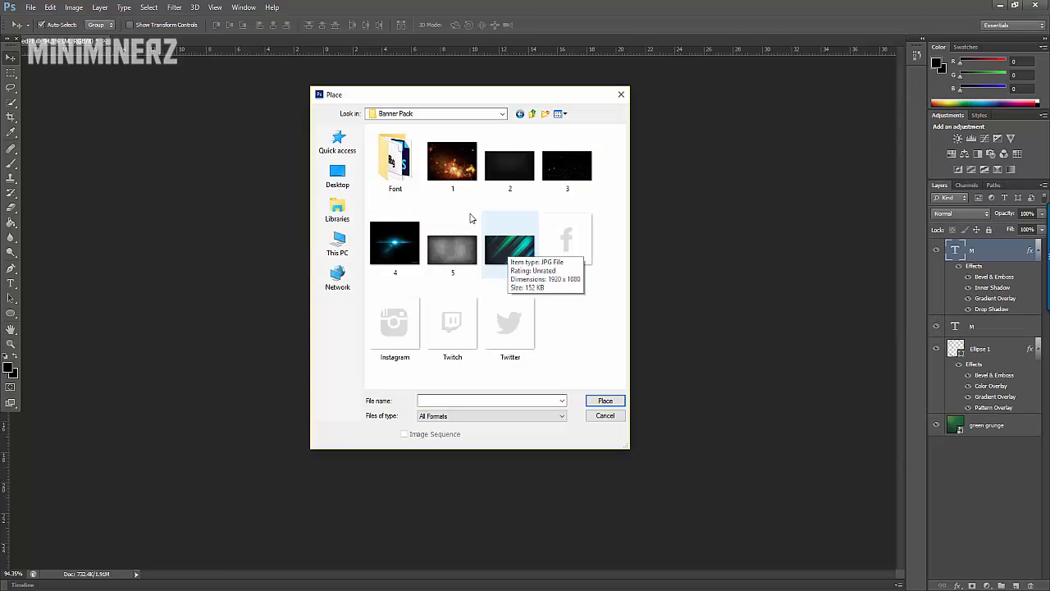
pyautogui.doubleClick(452, 169)
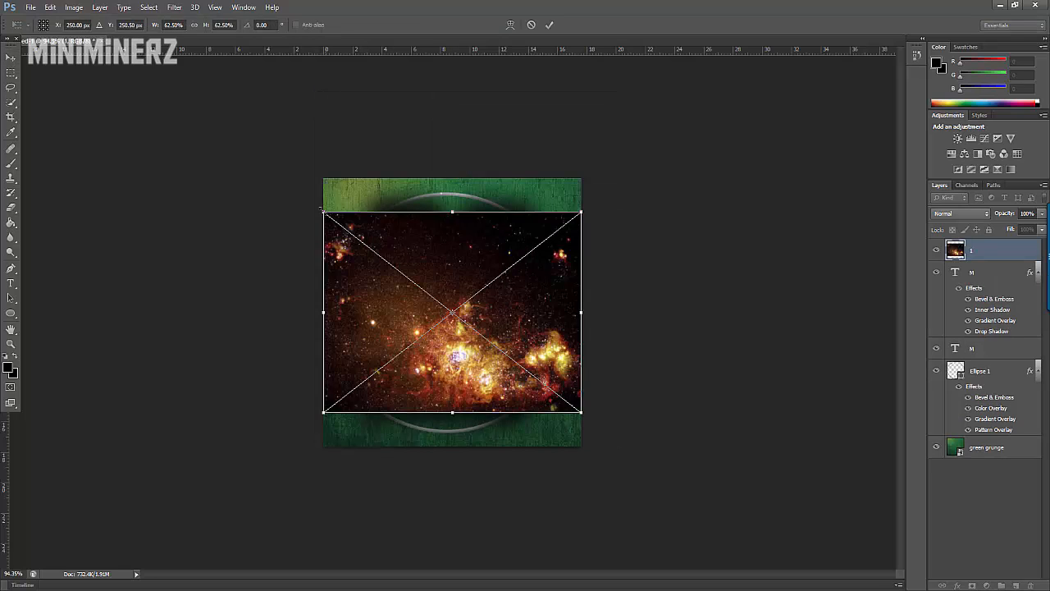
pyautogui.moveTo(319, 176); pyautogui.dragTo(322, 178)
pyautogui.moveTo(582, 412); pyautogui.dragTo(595, 447)
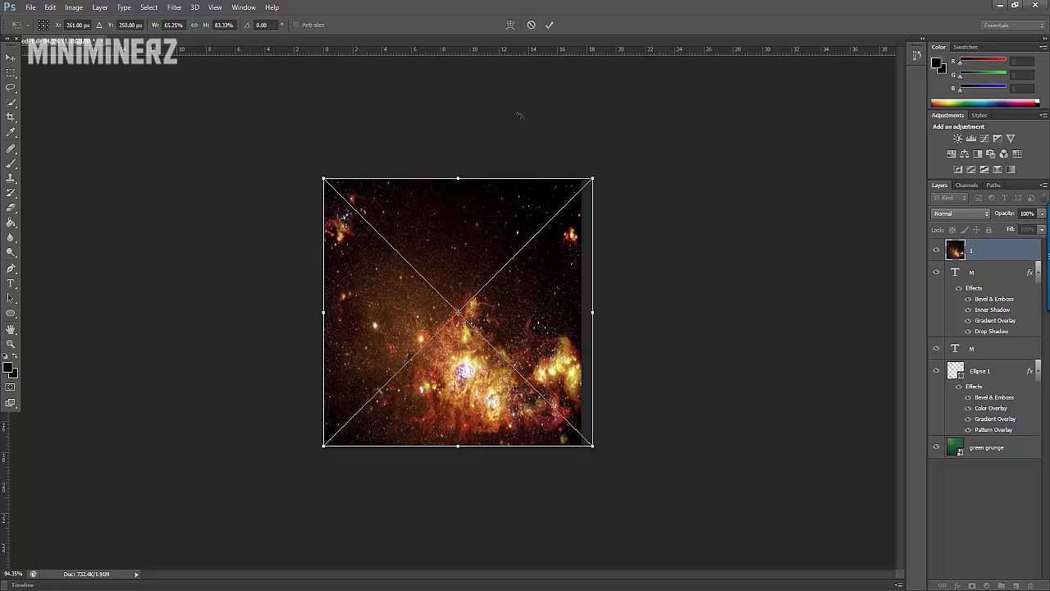
pyautogui.click(531, 25)
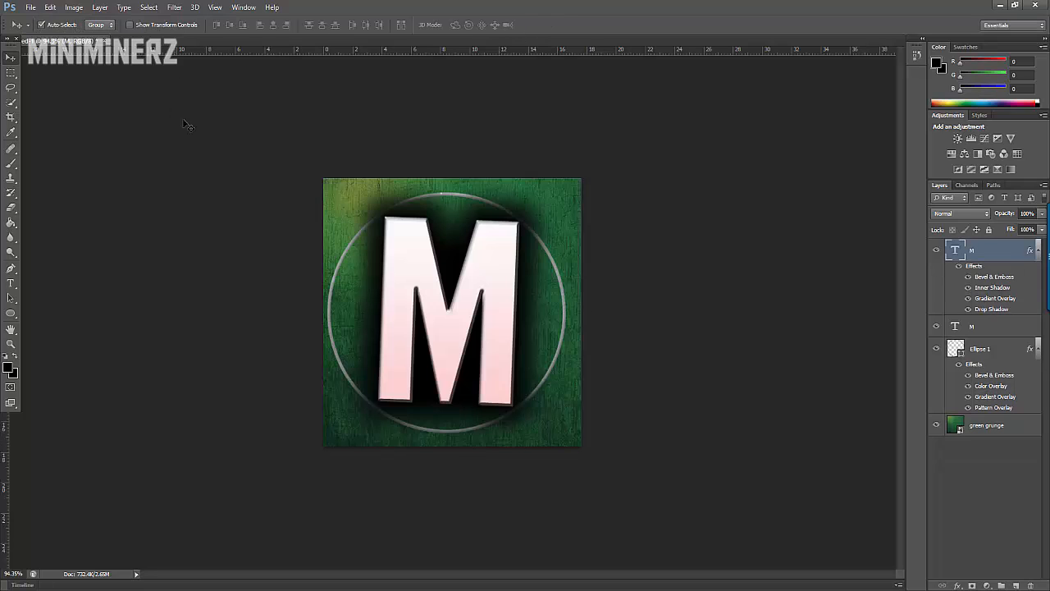